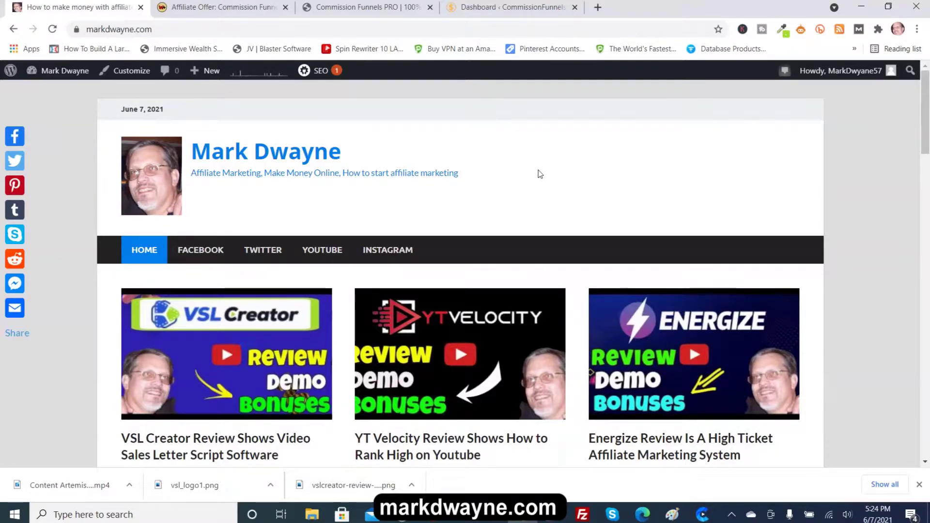
Step: Switch to the Commission Funnels PRO sales page tab at commissionfunnels.net/exclusive
click(334, 7)
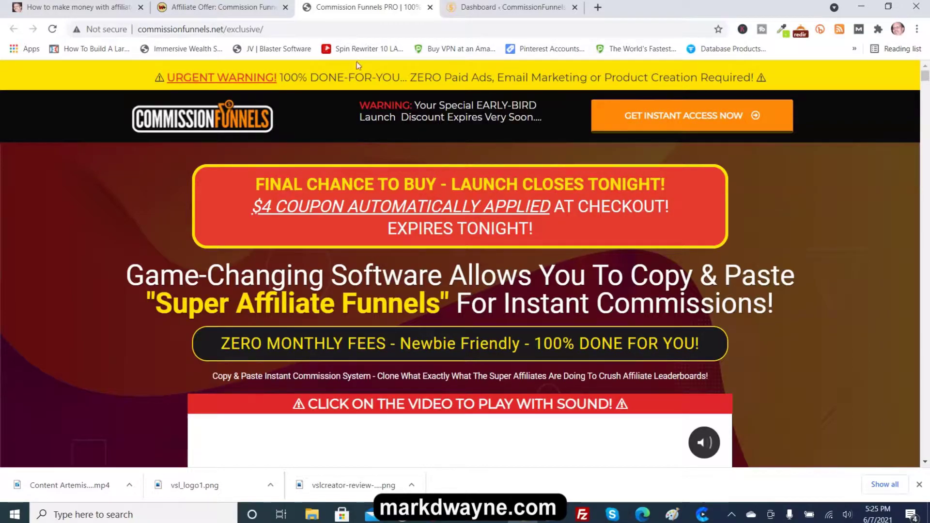
Step: From the member dashboard, open Done For You Funnels, which lists the End Of Year Super Sale funnel
click(514, 7)
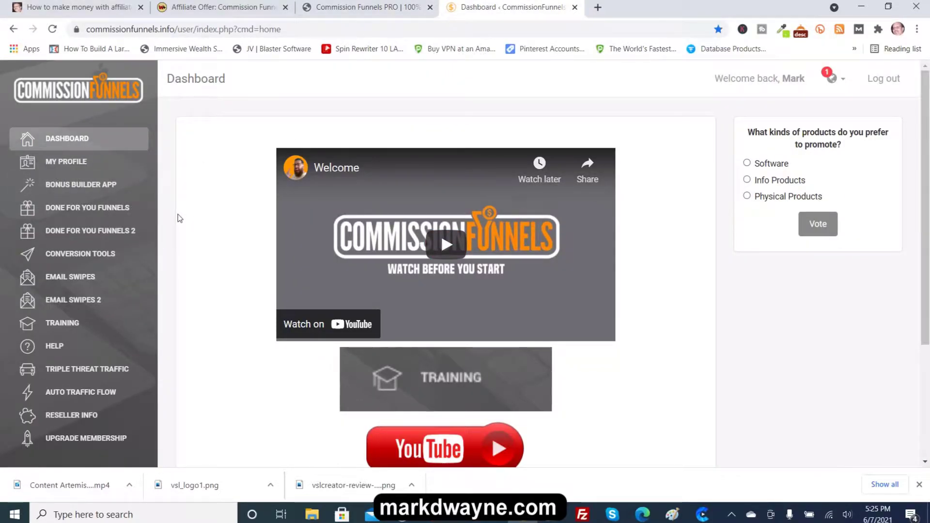
click(109, 208)
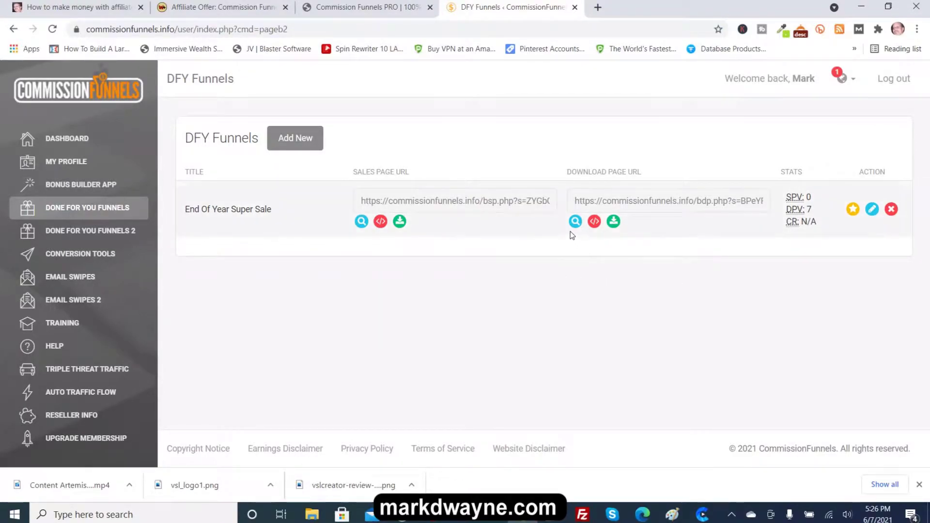
Step: Edit the End Of Year Super Sale funnel and view its Animaytor sales page HTML source
click(872, 211)
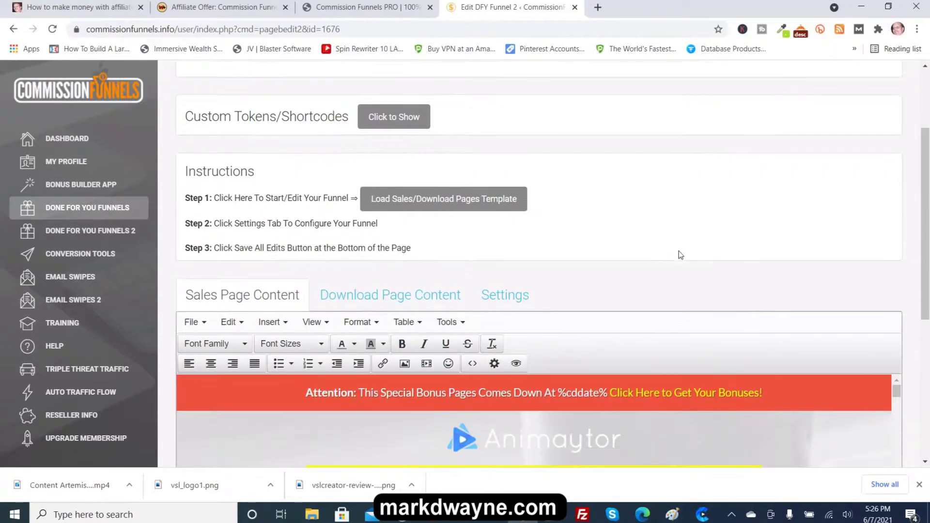
scroll(651, 274, down, 5)
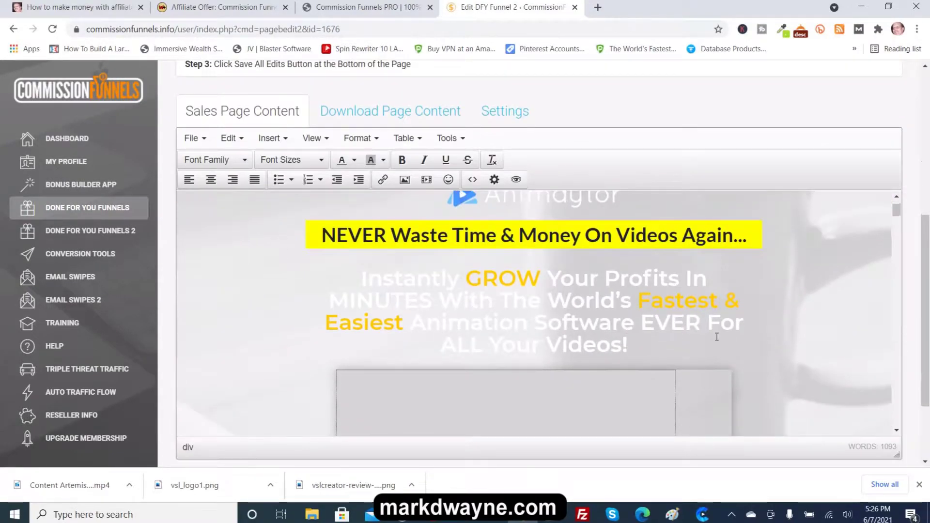
scroll(739, 332, up, 1)
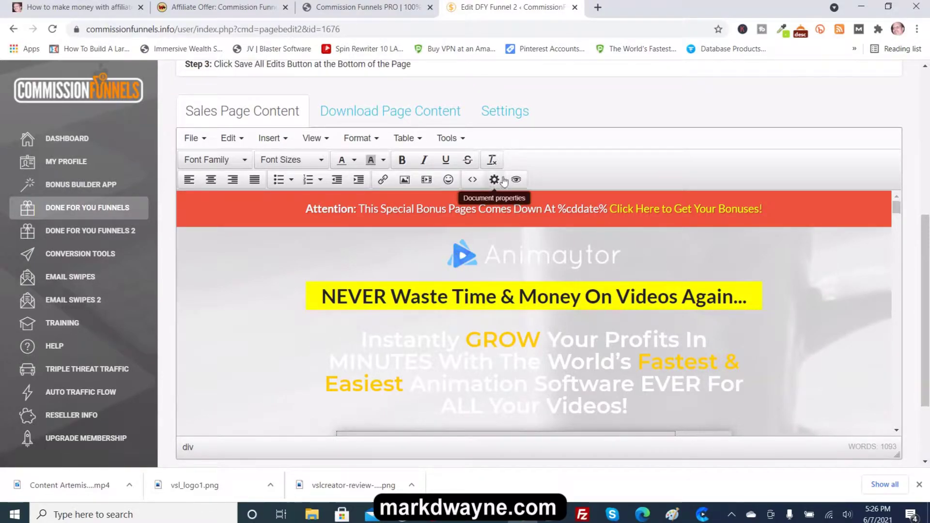
click(477, 182)
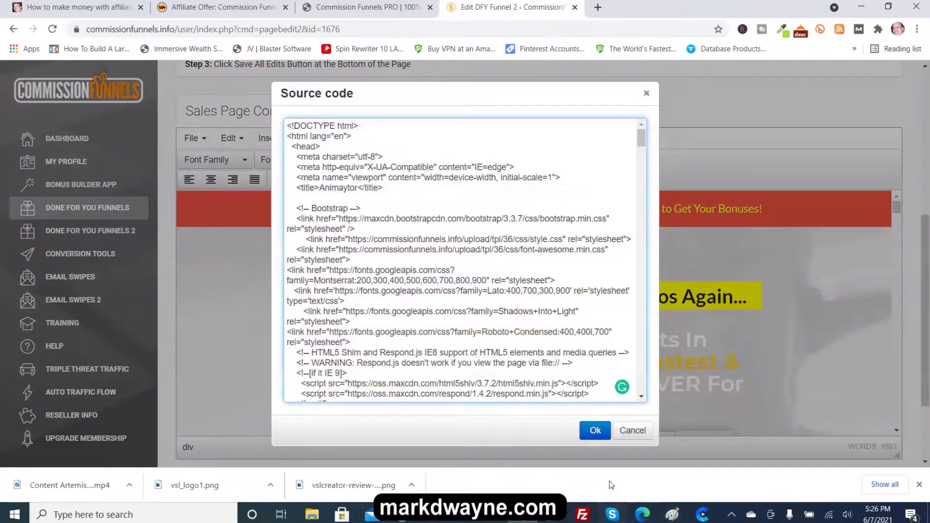
Step: Bring bonus-page-1.html forward in Notepad++ and select its Affiliate Traffic Bot title on line 7
mouse_move(548, 514)
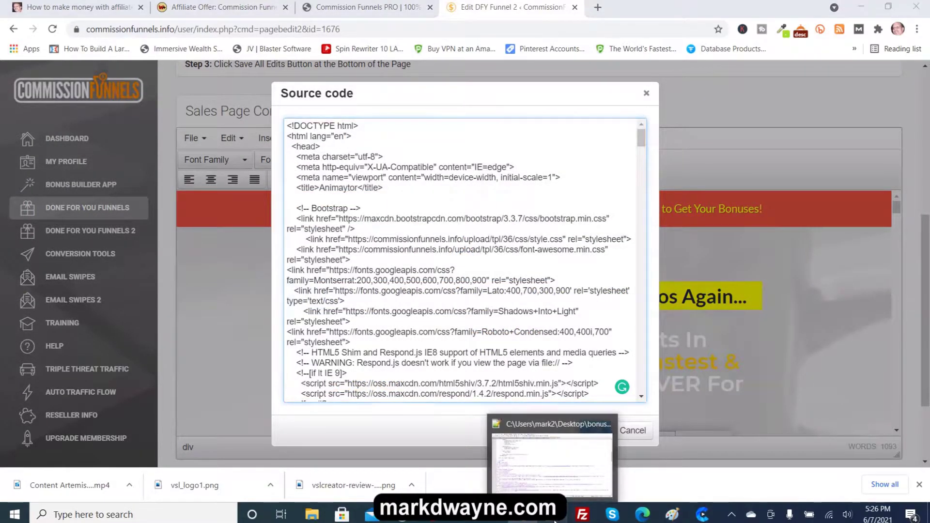
click(548, 458)
scroll(513, 359, up, 14)
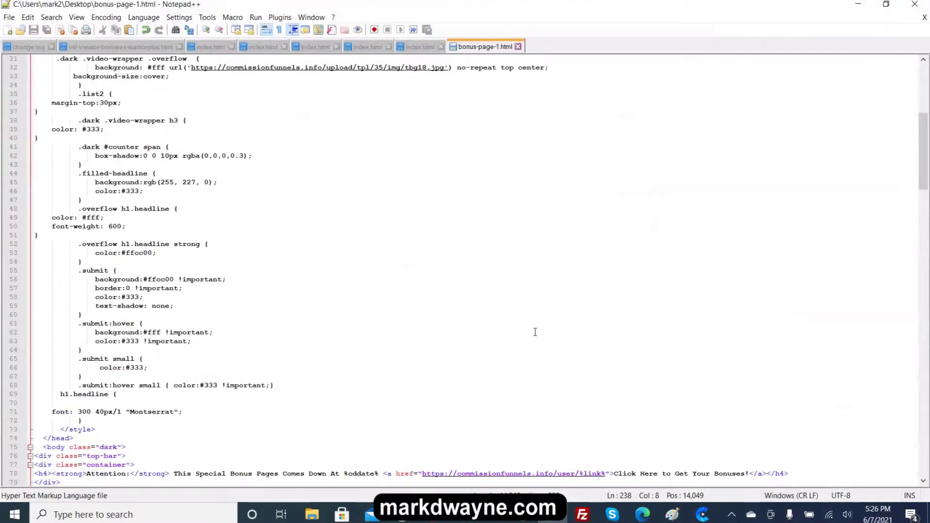
scroll(525, 337, up, 4)
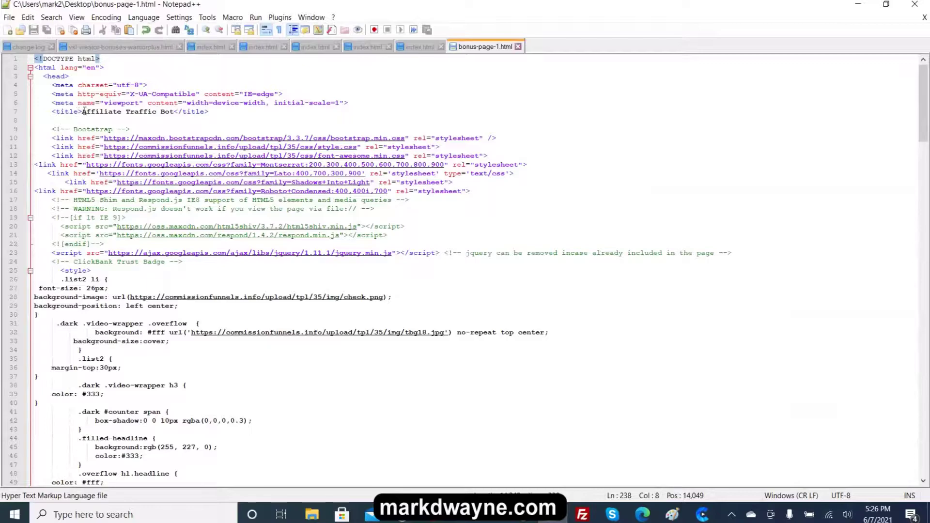
drag(82, 112, 173, 111)
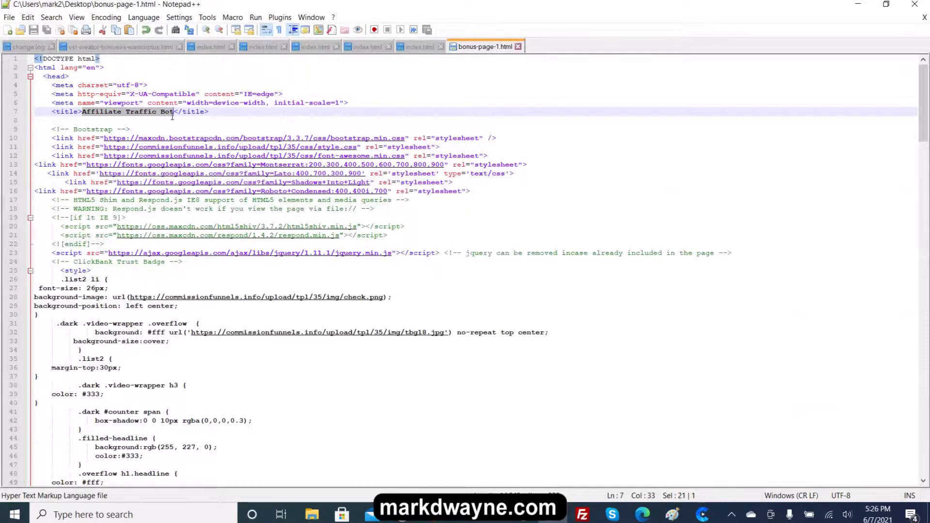
scroll(355, 334, down, 16)
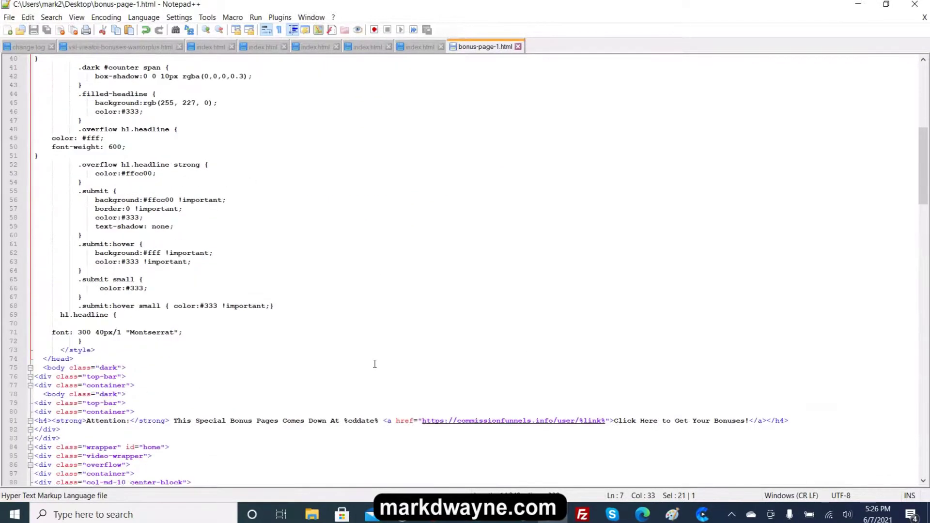
scroll(445, 396, down, 1)
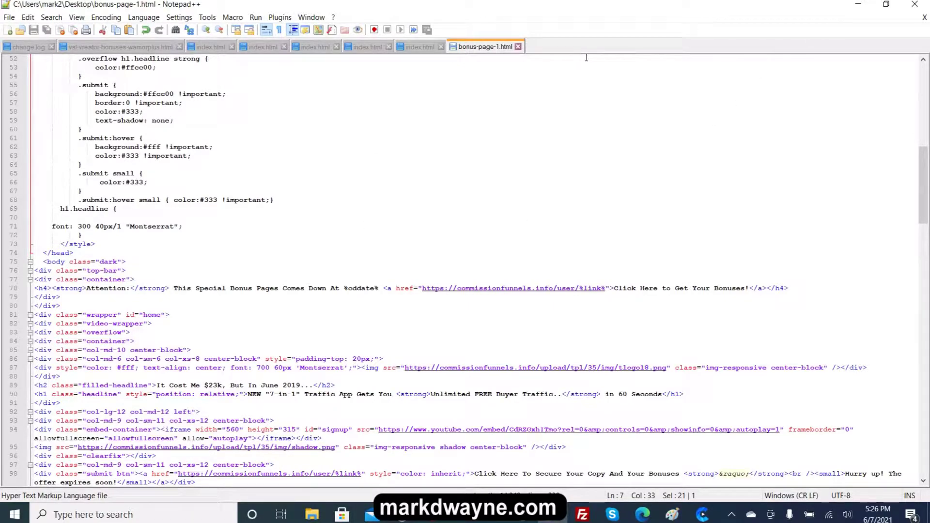
Step: Return to the funnel editor, close the HTML source view unchanged, and open the funnel's settings
click(857, 7)
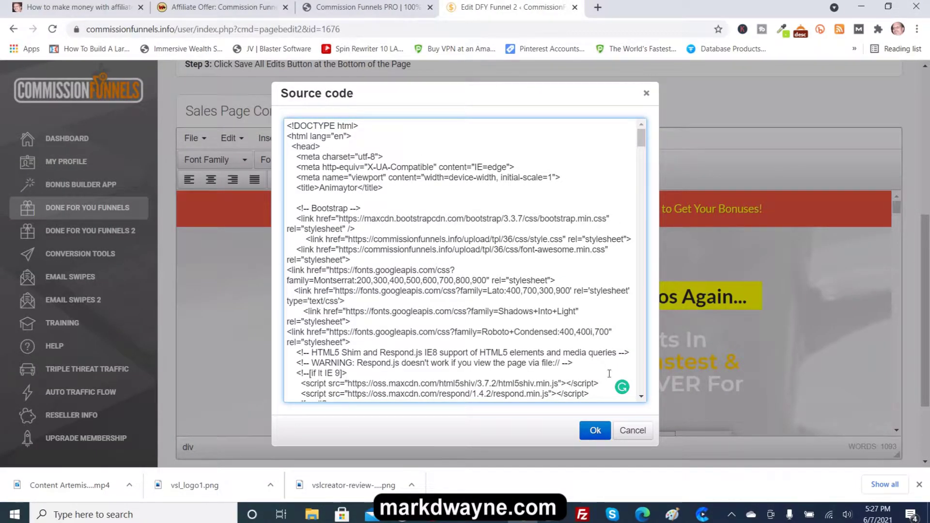
click(632, 434)
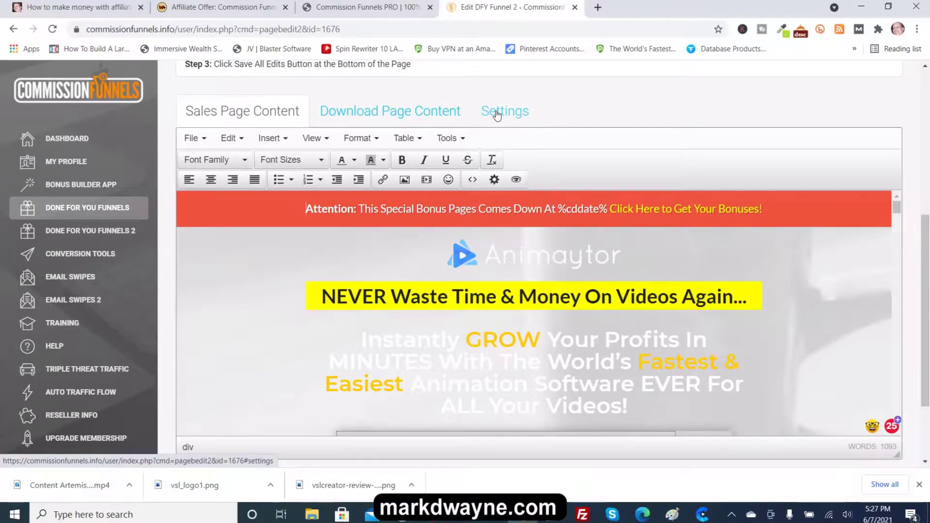
click(497, 115)
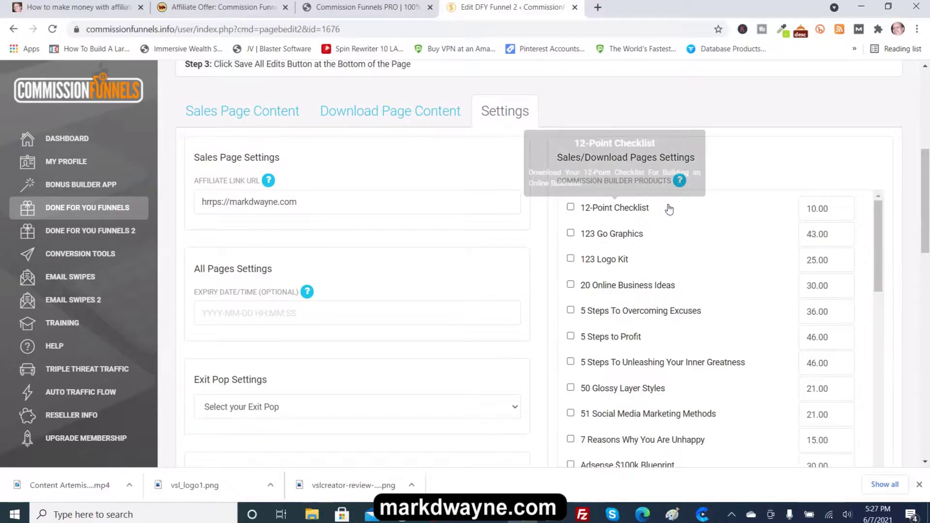
Step: Scroll through the bonus product list to Social Media Domination and Social Media Traffic Streams
scroll(925, 187, down, 2)
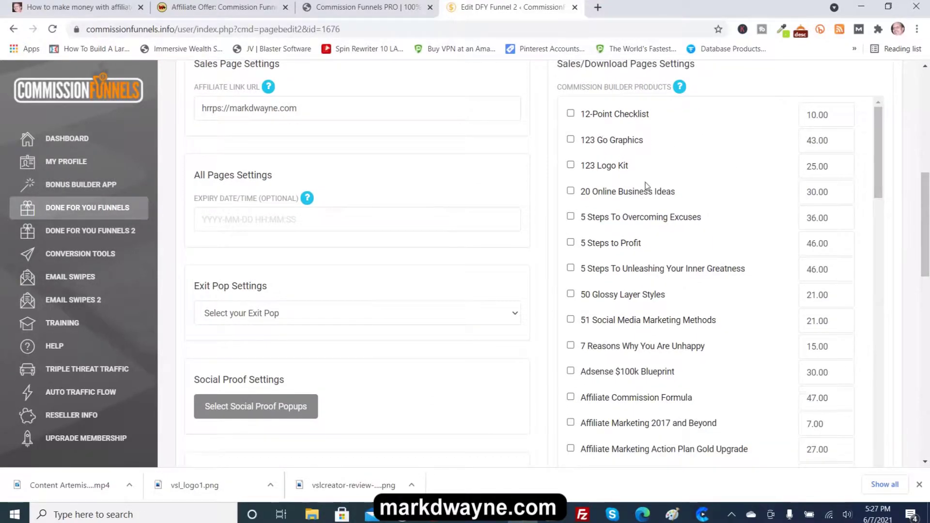
scroll(660, 199, down, 5)
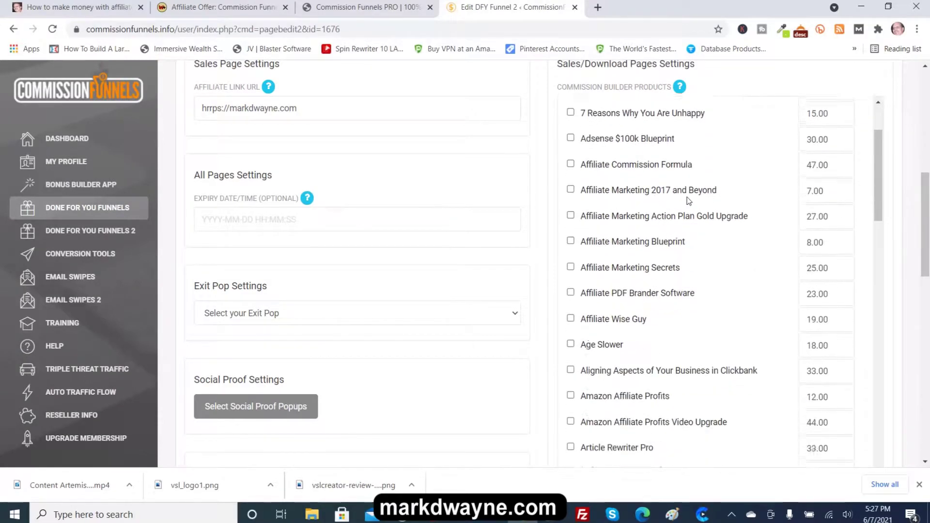
scroll(688, 200, down, 8)
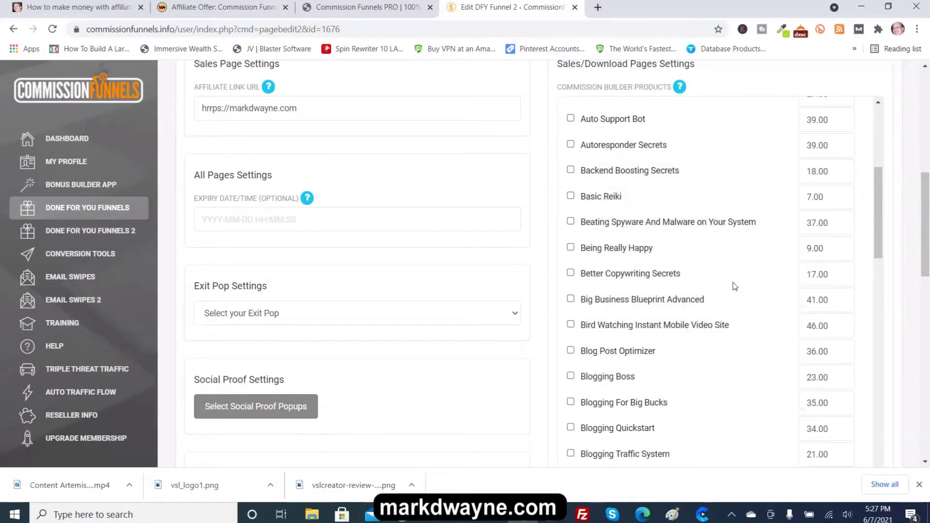
scroll(775, 291, down, 5)
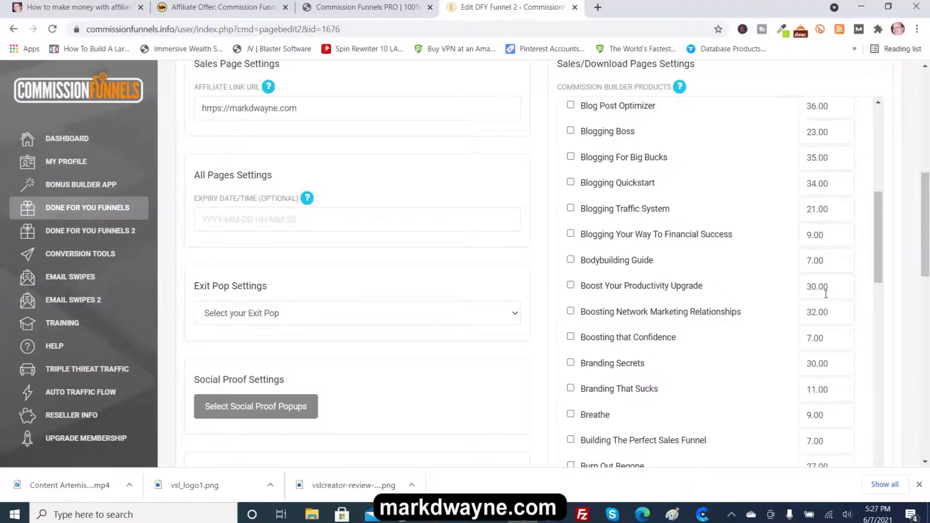
scroll(760, 289, down, 16)
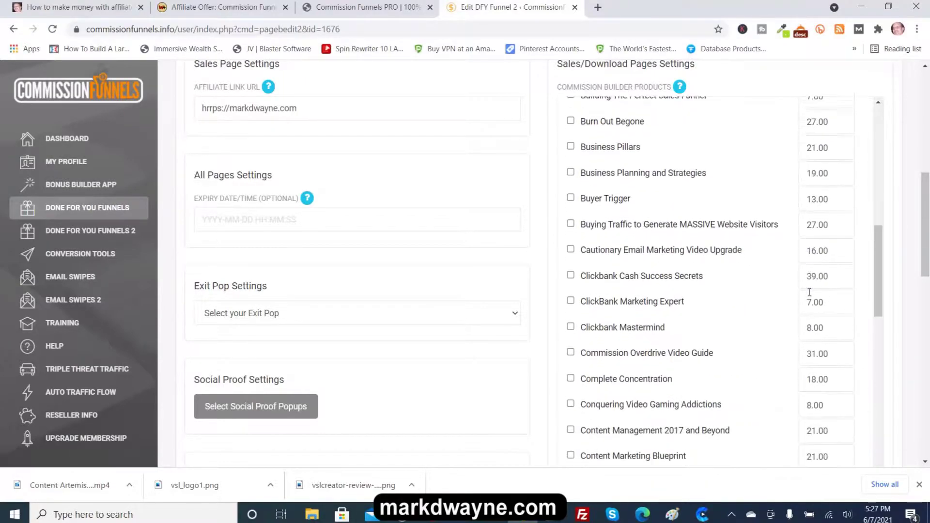
scroll(816, 302, down, 20)
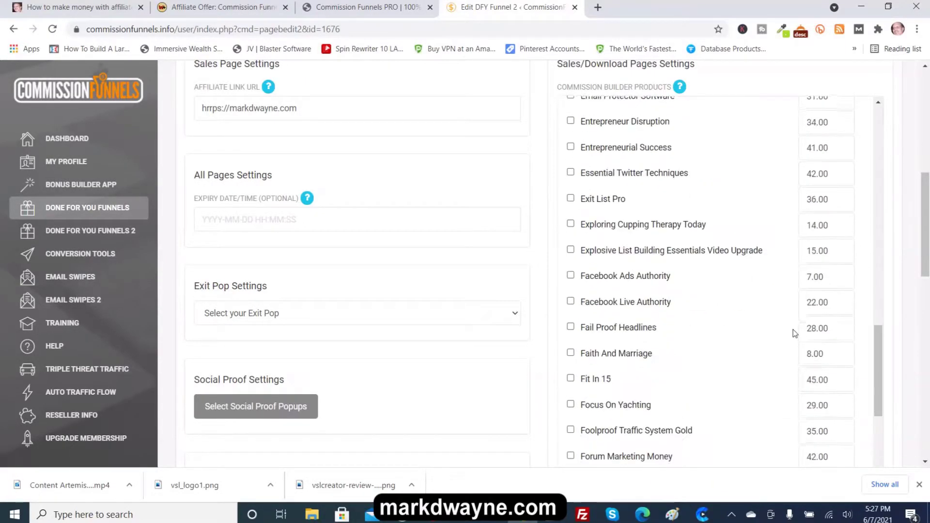
scroll(790, 332, down, 15)
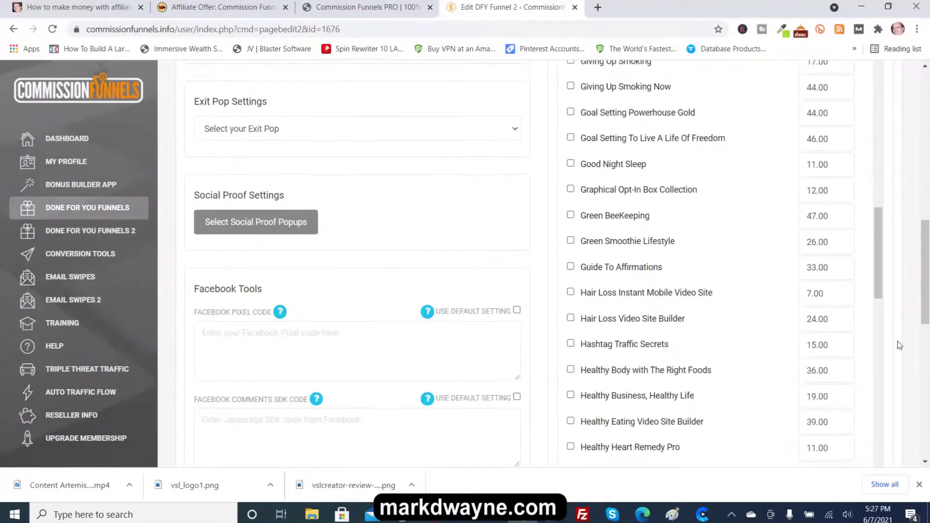
scroll(842, 327, down, 20)
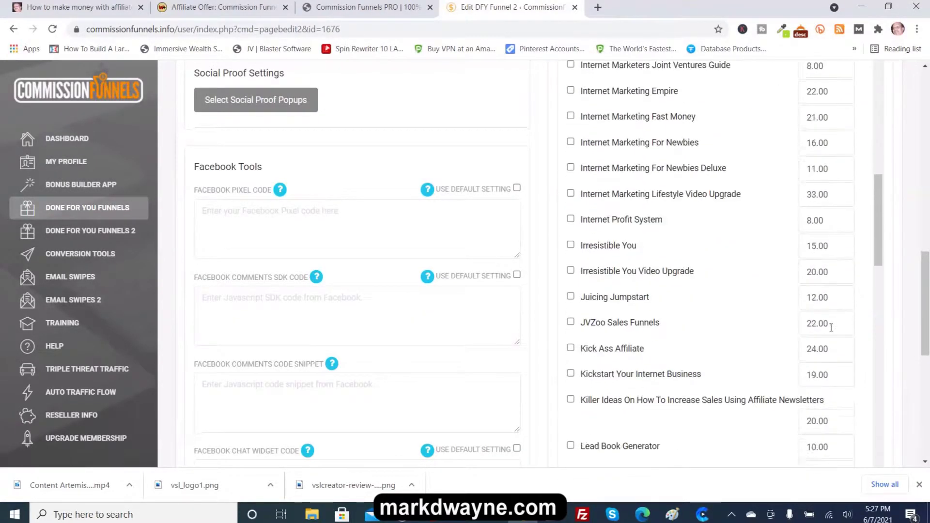
scroll(815, 325, down, 20)
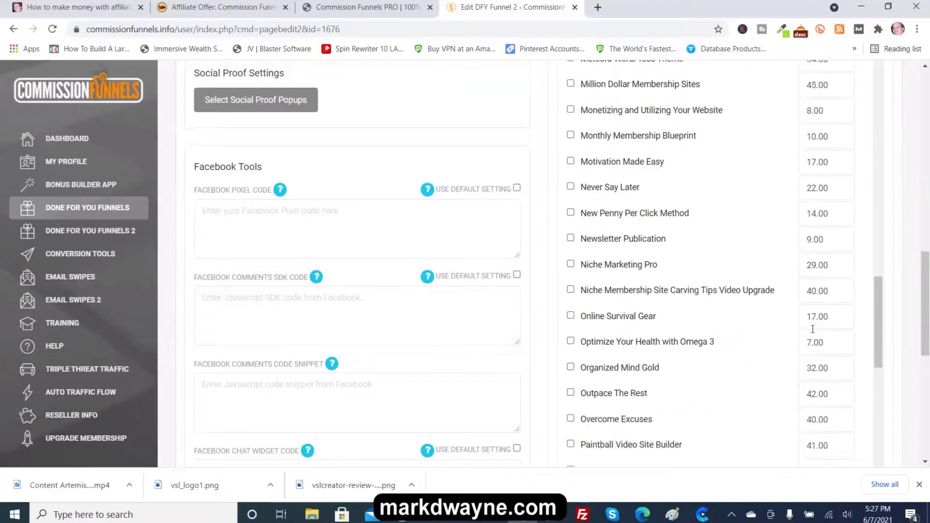
scroll(812, 333, down, 18)
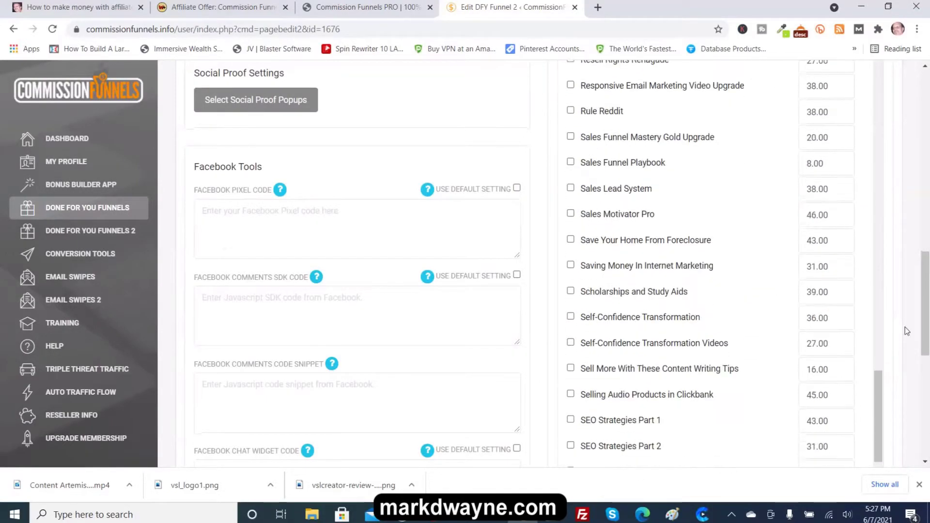
scroll(775, 290, down, 12)
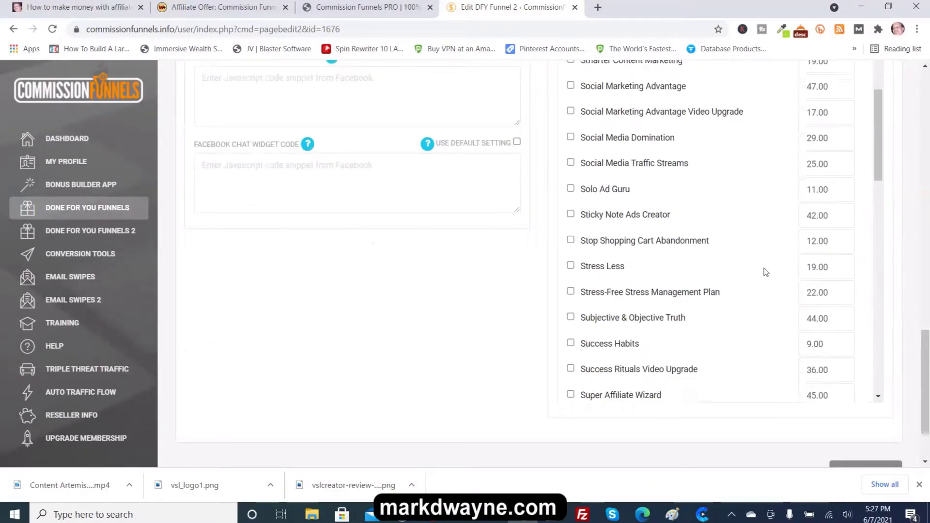
scroll(758, 277, down, 13)
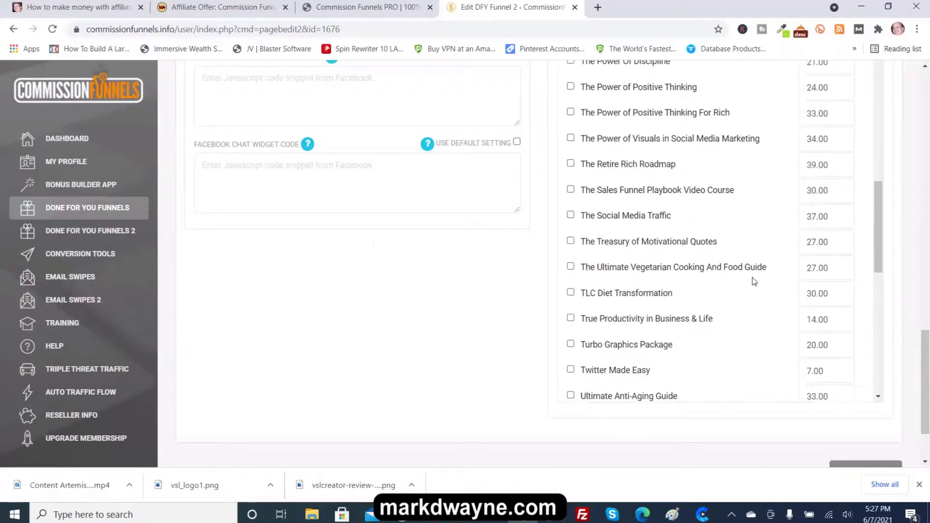
scroll(750, 281, down, 10)
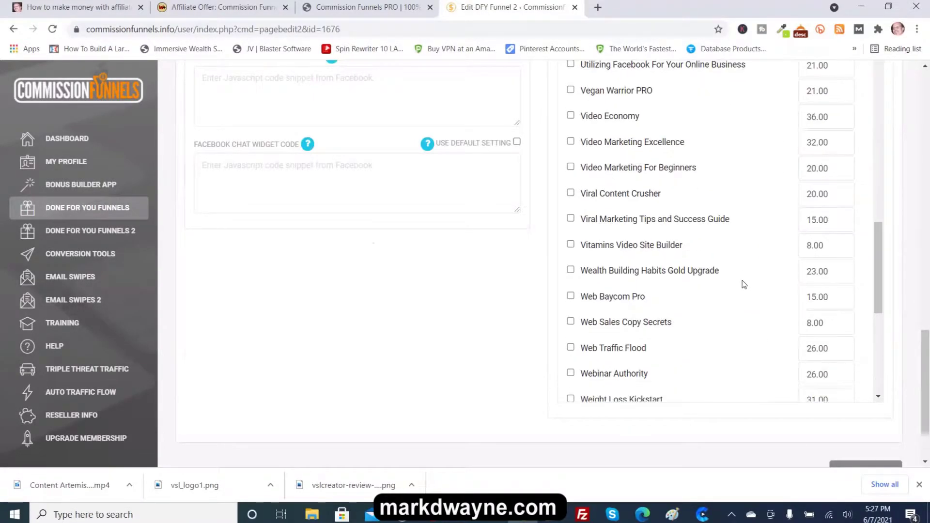
scroll(740, 286, down, 10)
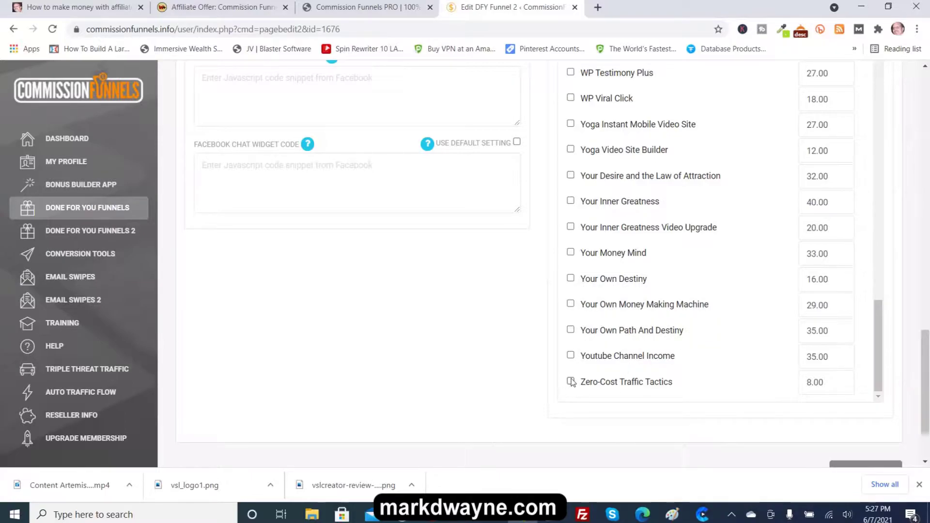
scroll(679, 384, up, 18)
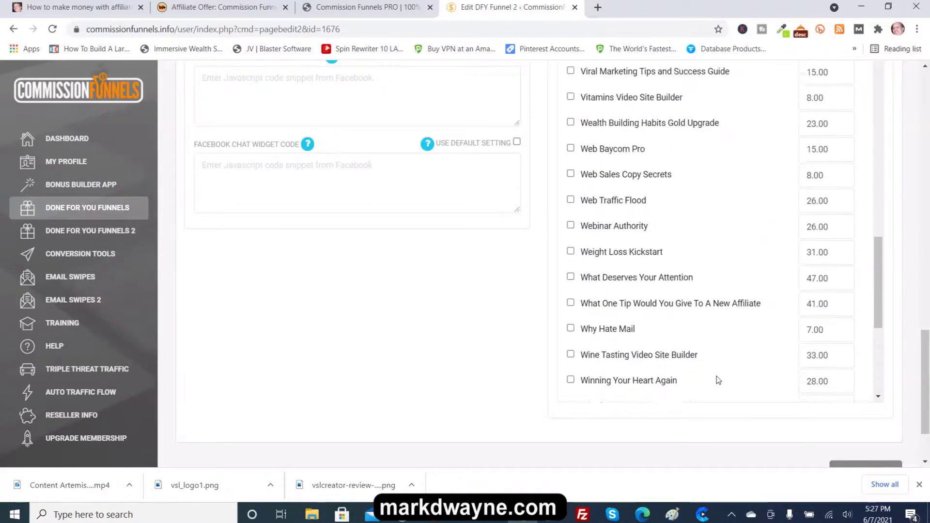
scroll(721, 378, up, 10)
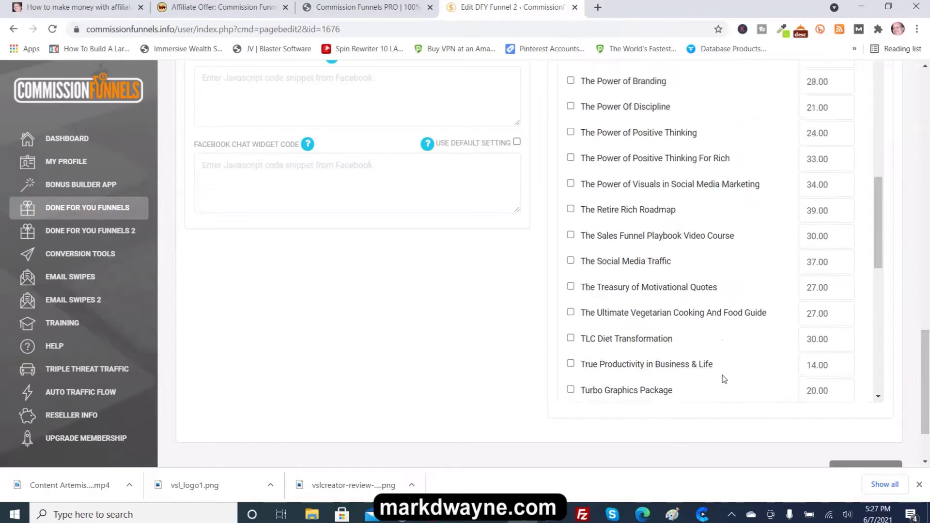
scroll(722, 374, up, 5)
scroll(729, 375, up, 6)
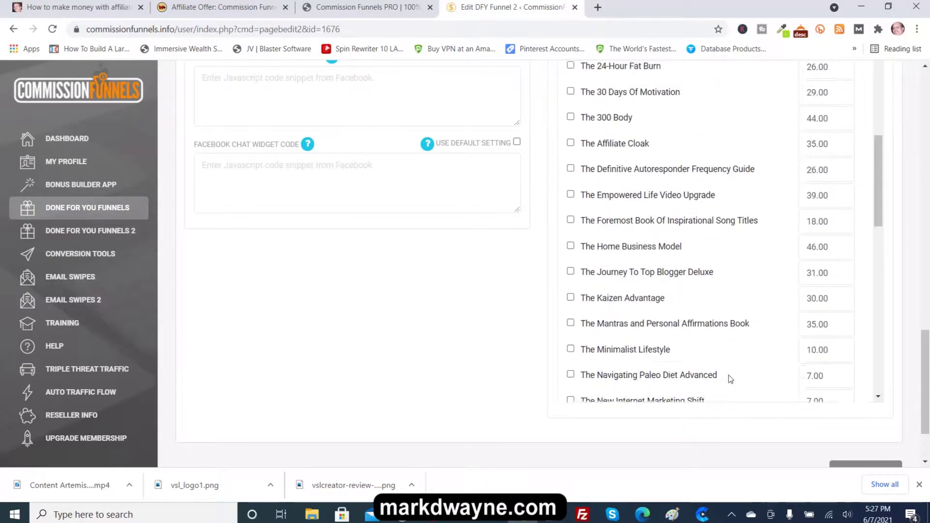
scroll(733, 376, up, 1)
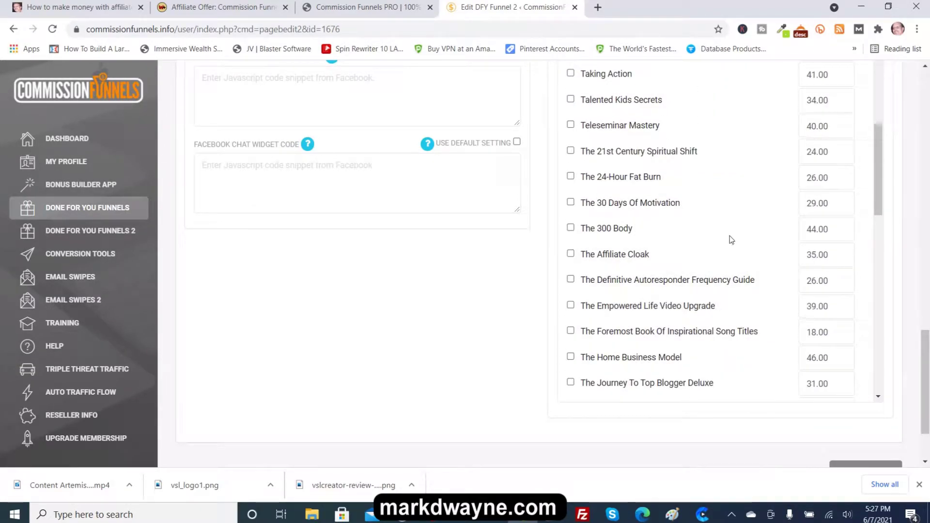
scroll(729, 240, down, 10)
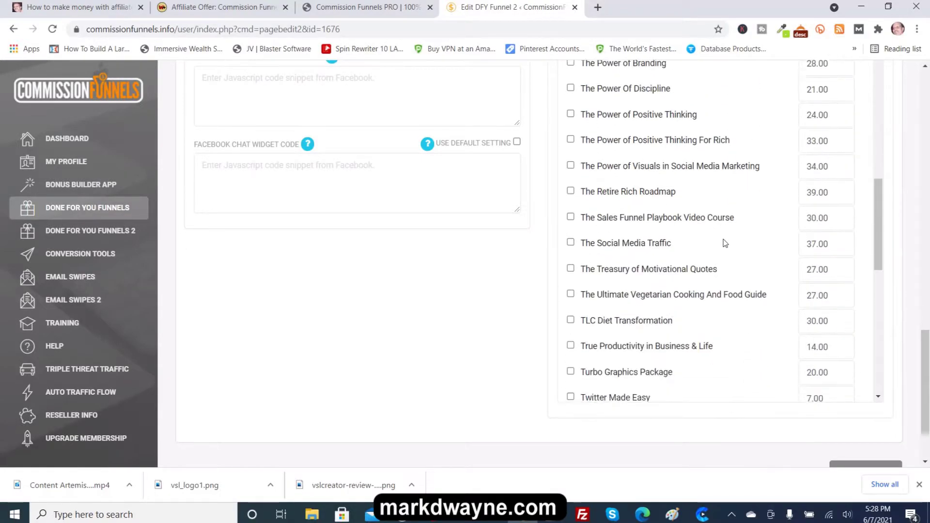
scroll(722, 256, down, 7)
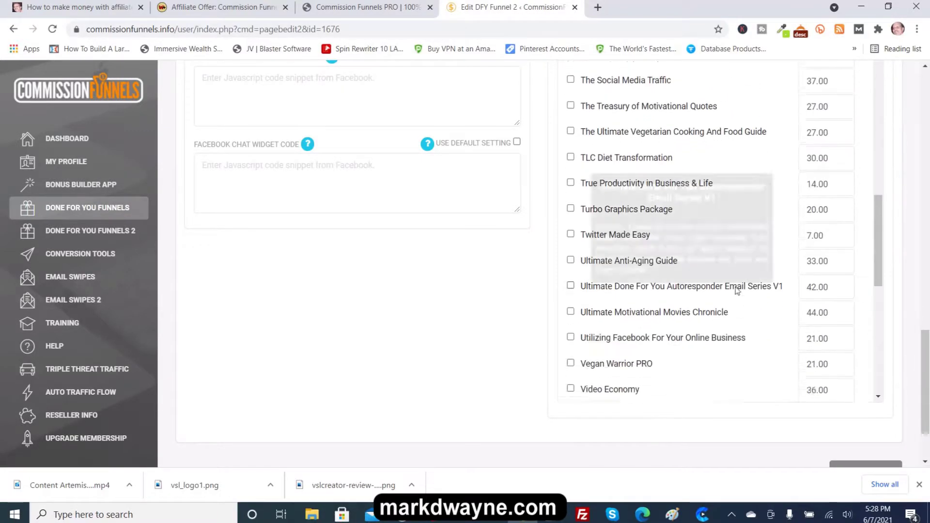
scroll(733, 307, down, 3)
scroll(727, 313, up, 5)
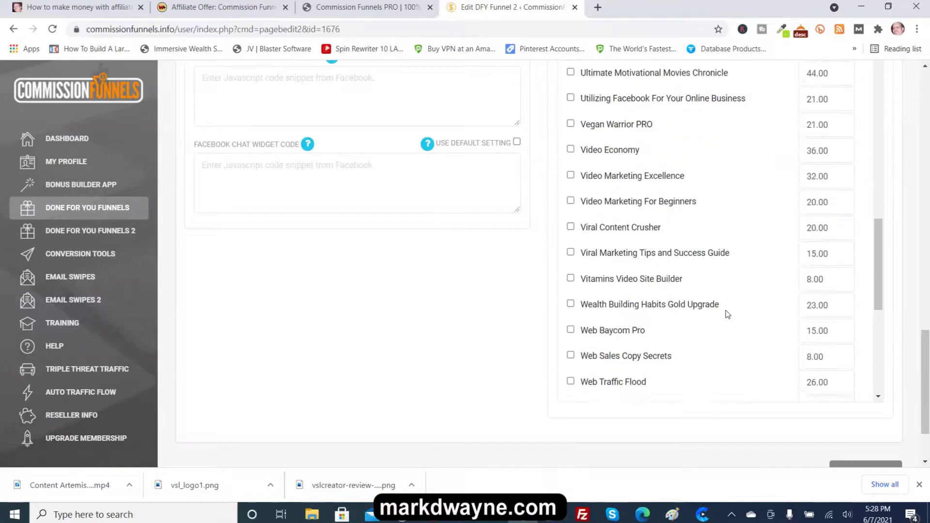
scroll(722, 316, up, 10)
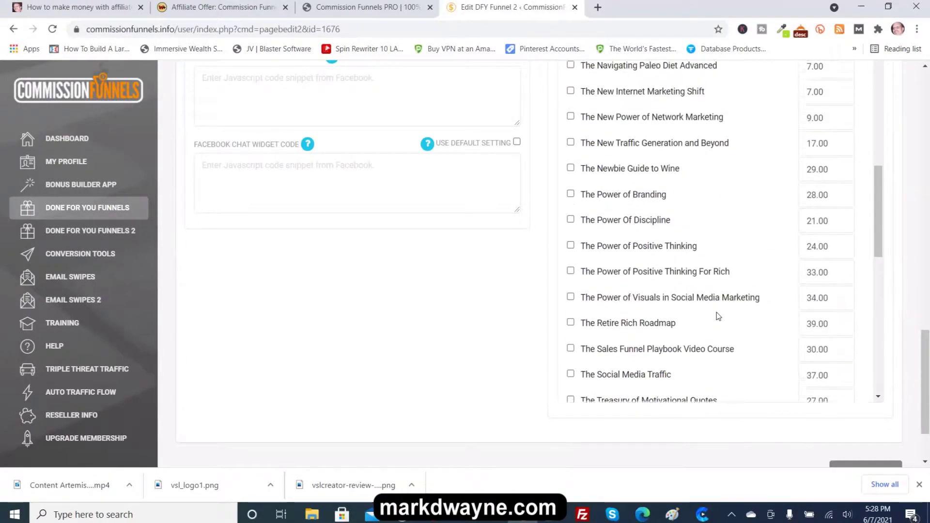
scroll(719, 317, up, 9)
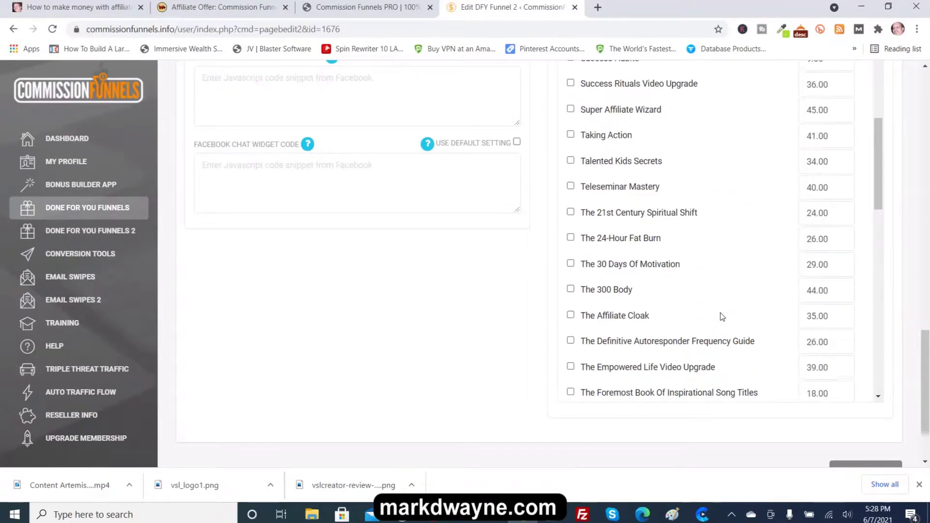
scroll(720, 317, up, 5)
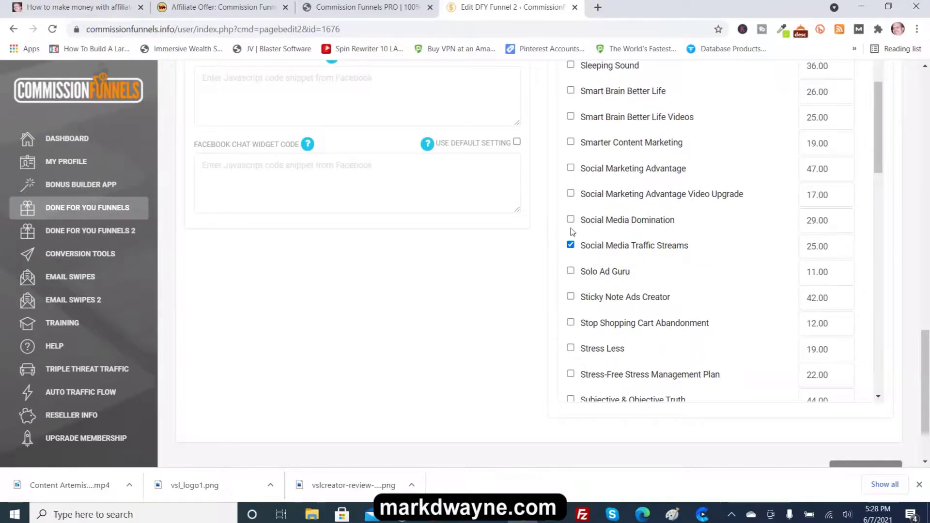
Step: Tick Social Marketing Advantage and its Video Upgrade, changing its 47.00 value to 97.00
click(572, 194)
click(571, 168)
drag(807, 169, 832, 169)
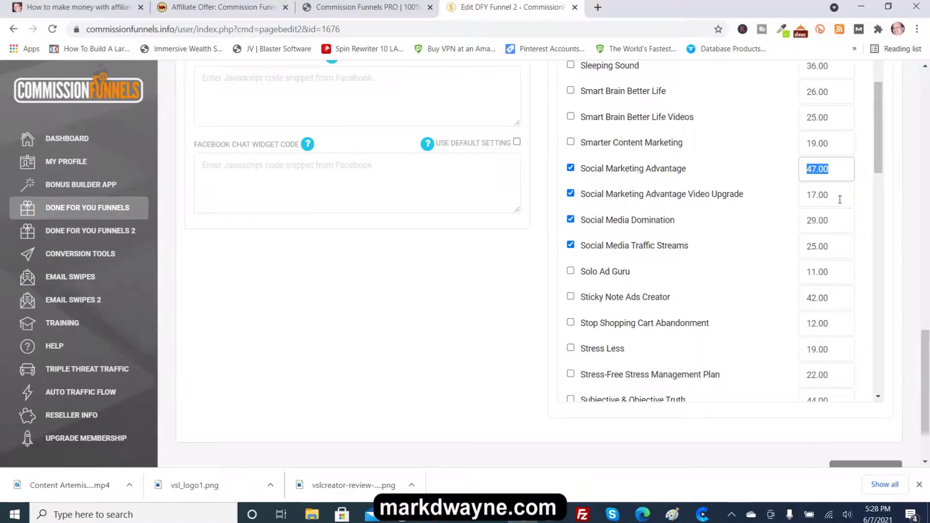
key(BackSpace)
text(9)
scroll(875, 276, down, 6)
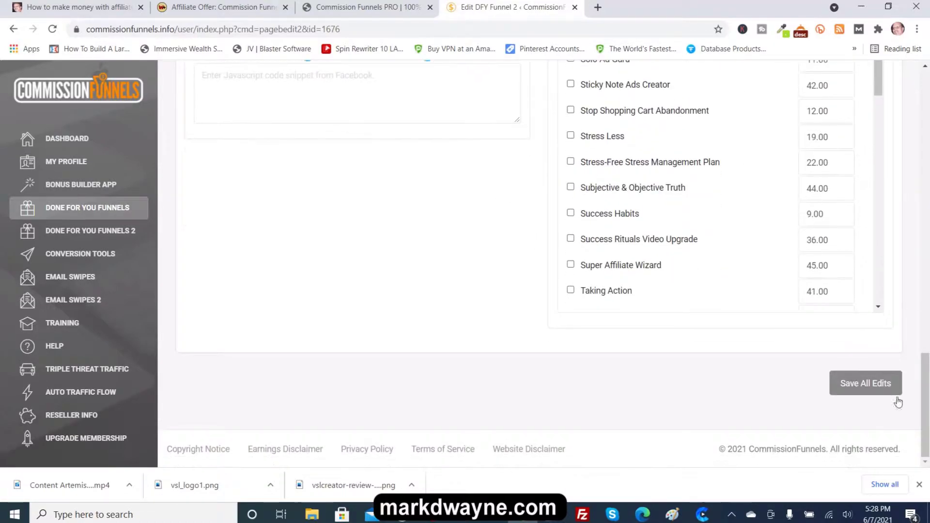
Step: Save all funnel edits, then view and close the download page's embed code
click(867, 385)
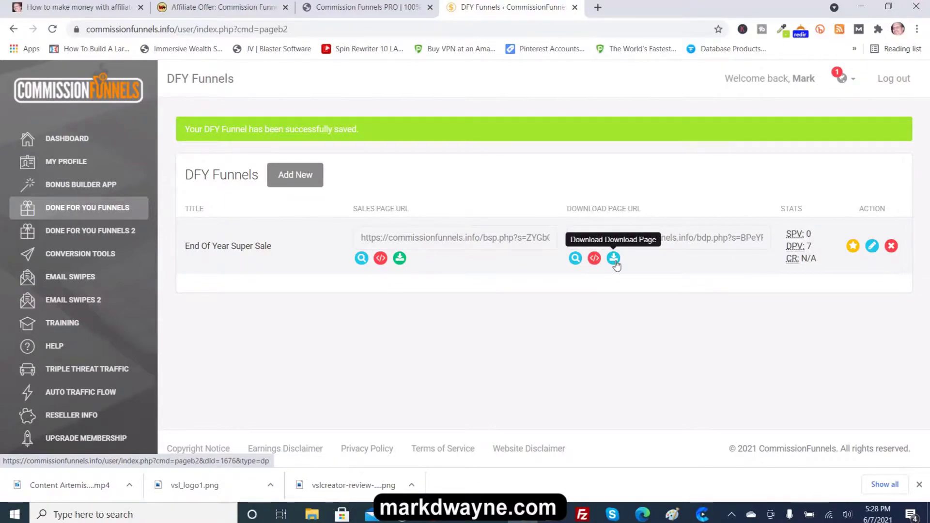
click(595, 259)
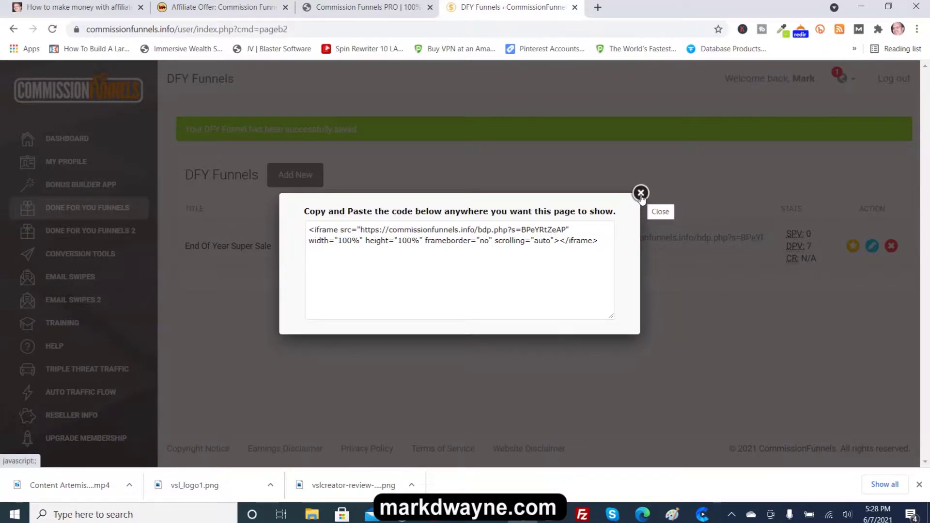
click(640, 193)
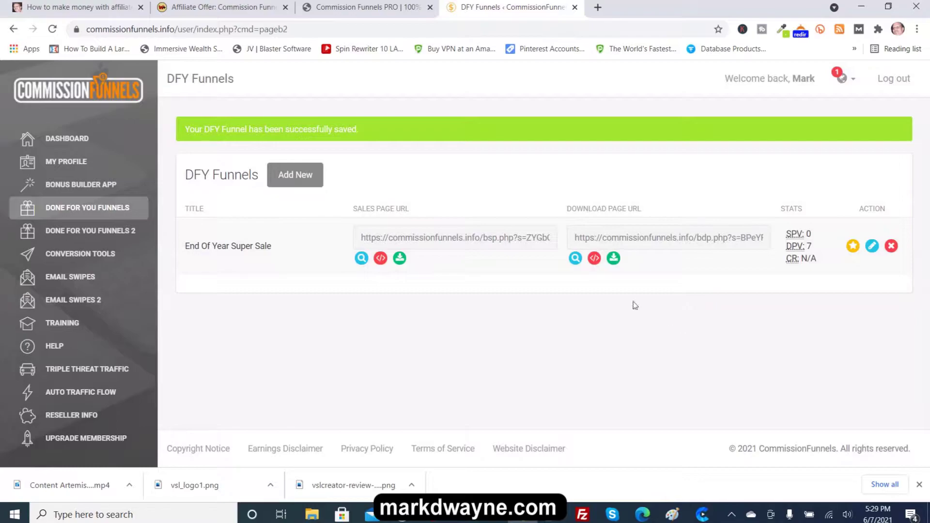
Step: Download the funnel's download page as bdp.html and open it to show the Thank You bonuses page
click(614, 258)
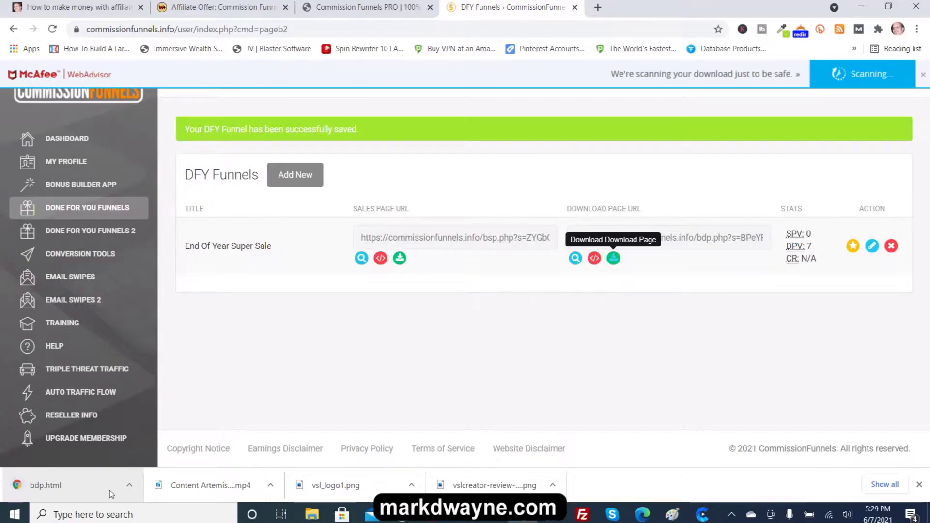
click(129, 489)
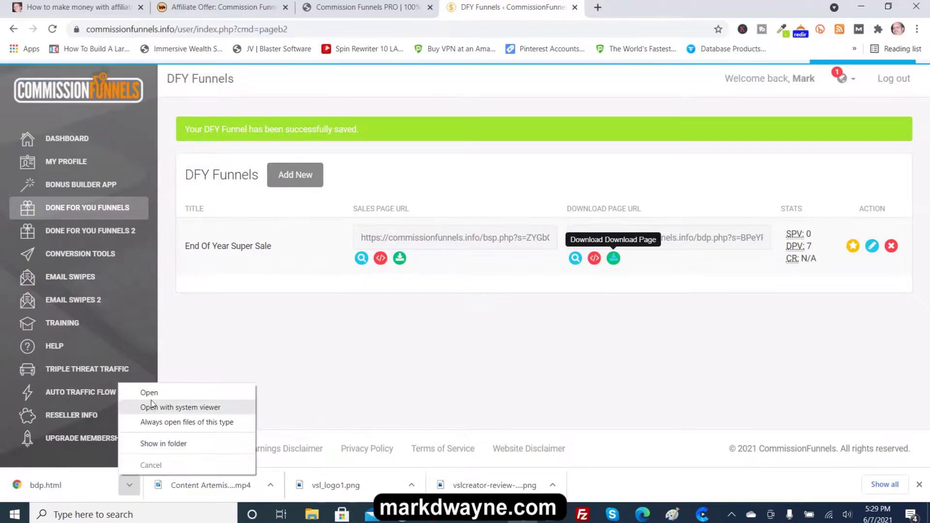
click(149, 393)
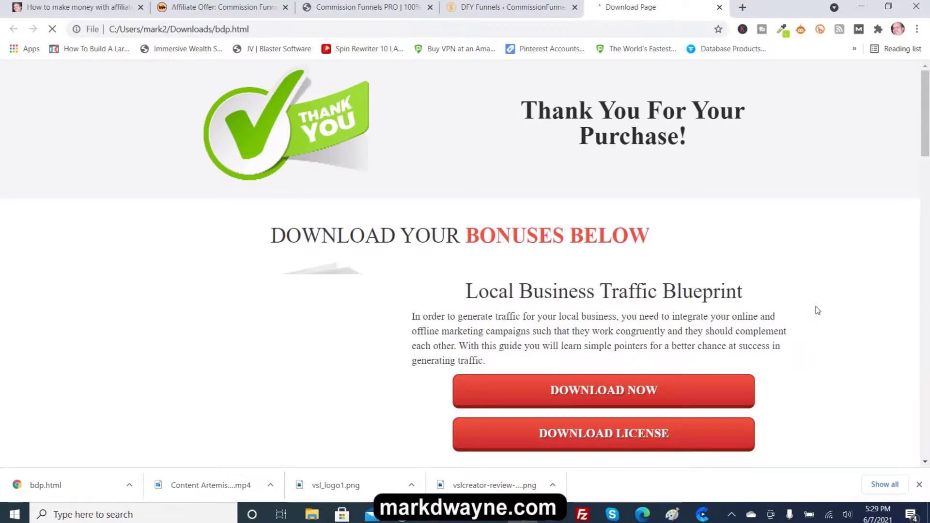
Step: Download SocialMarketingAdvantage.zip from the Social Marketing Advantage bonus's DOWNLOAD NOW button
scroll(824, 315, down, 3)
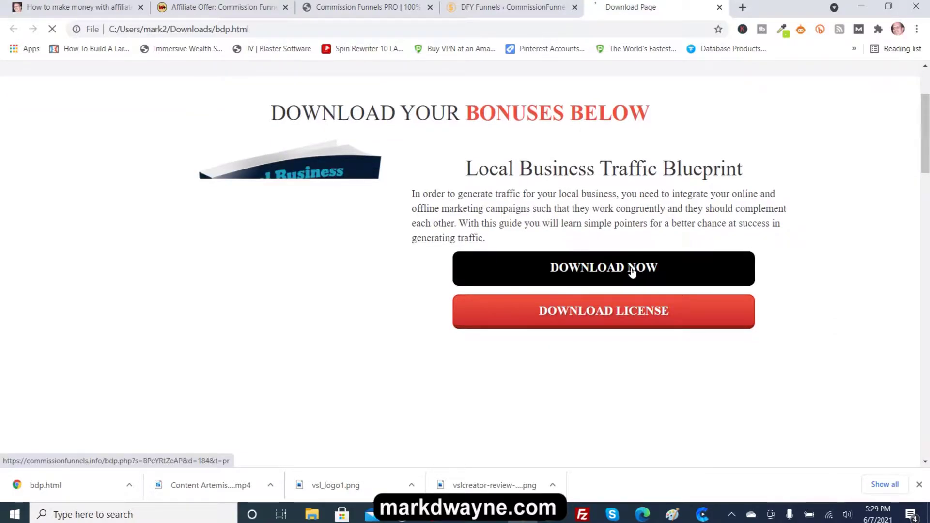
scroll(910, 272, down, 1)
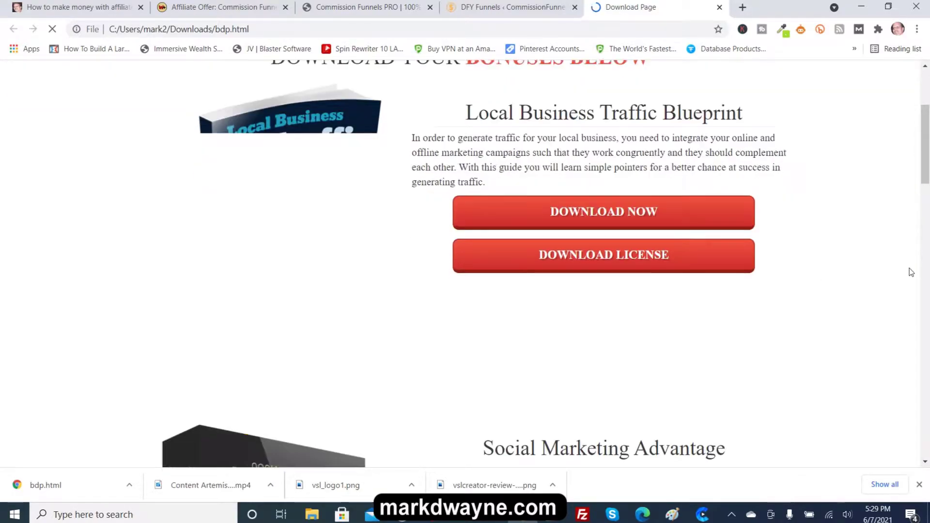
scroll(910, 272, down, 6)
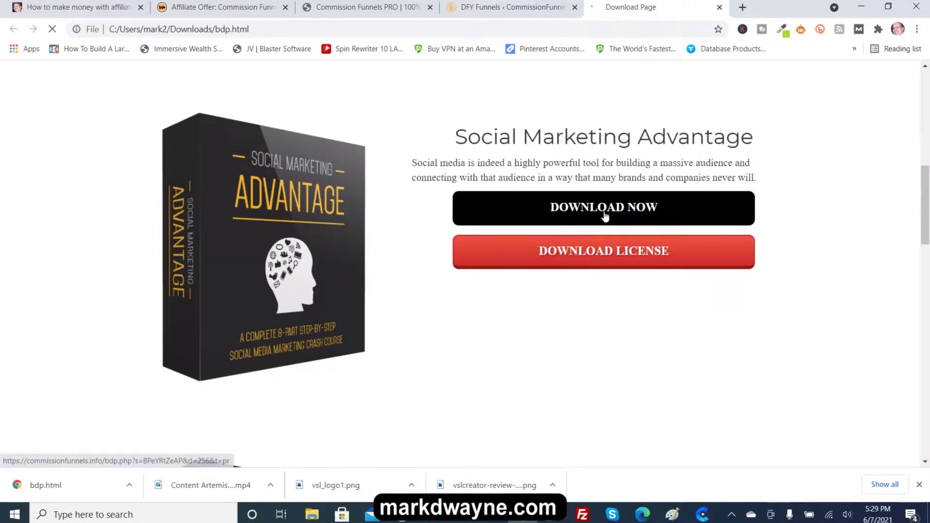
drag(455, 137, 777, 143)
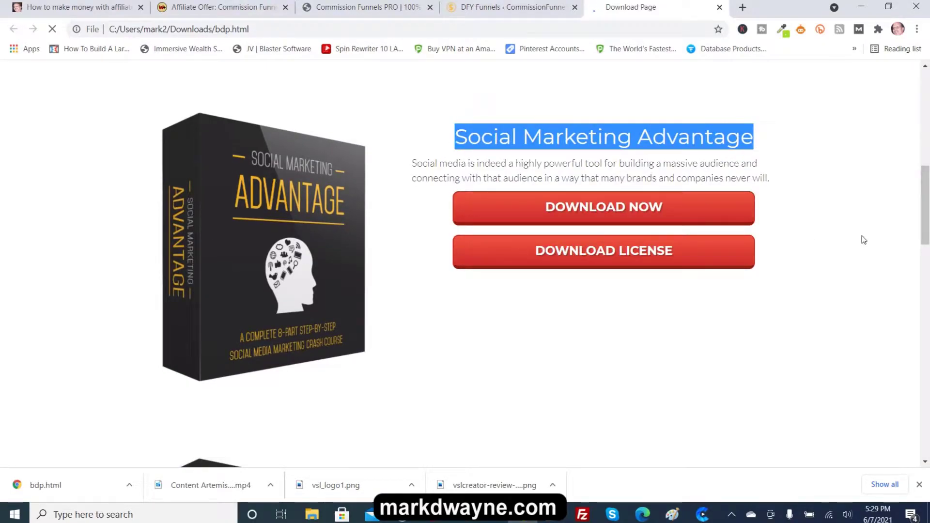
click(611, 210)
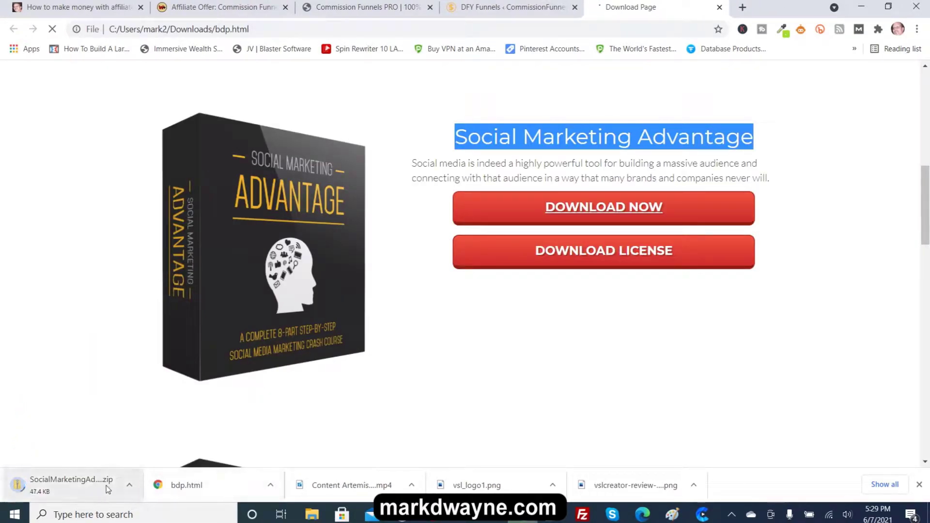
click(130, 485)
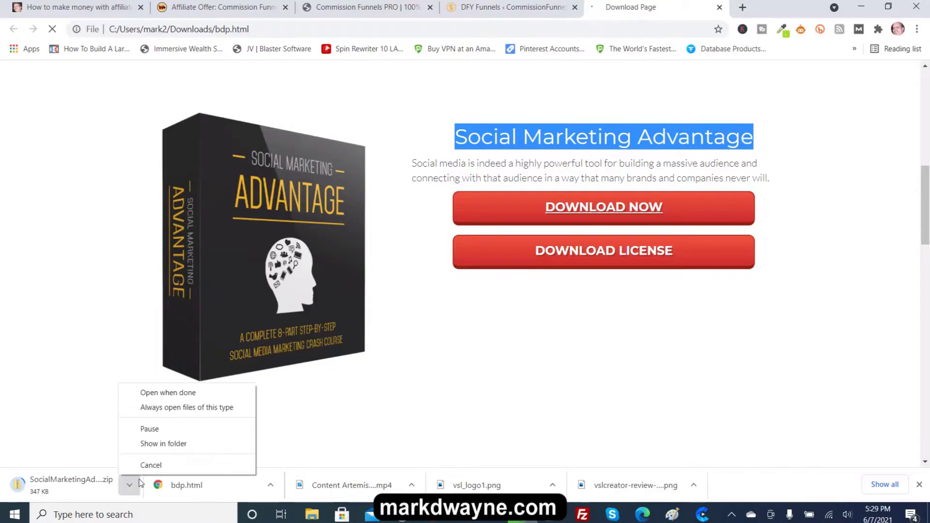
Step: Dismiss the download menu and return to the DFY Funnels tab while the zip finishes
click(475, 364)
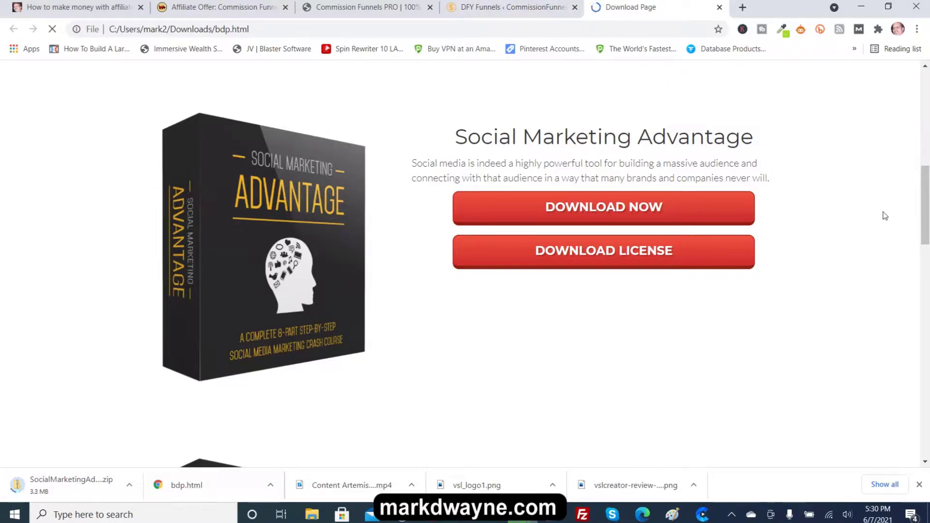
scroll(896, 213, up, 2)
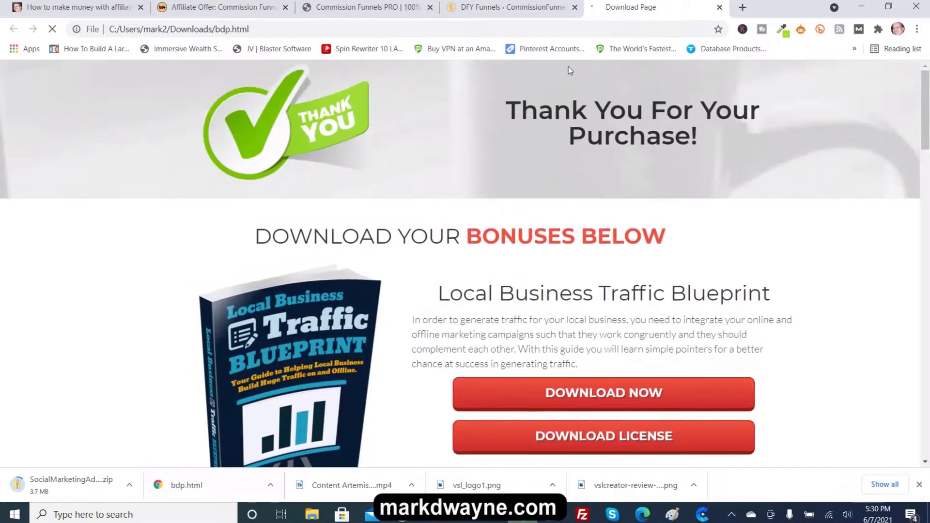
click(485, 8)
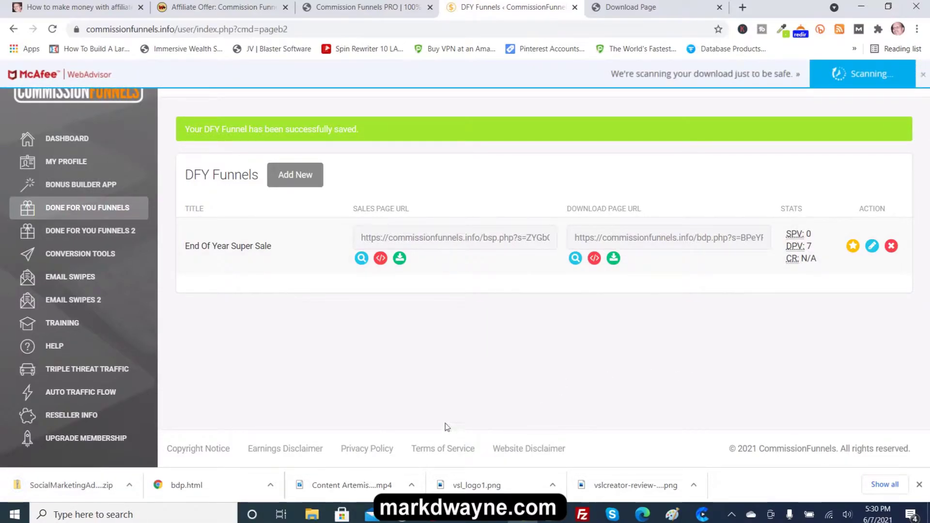
Step: Open the Commission Funnels Training page and scroll down through the video tutorials
click(89, 320)
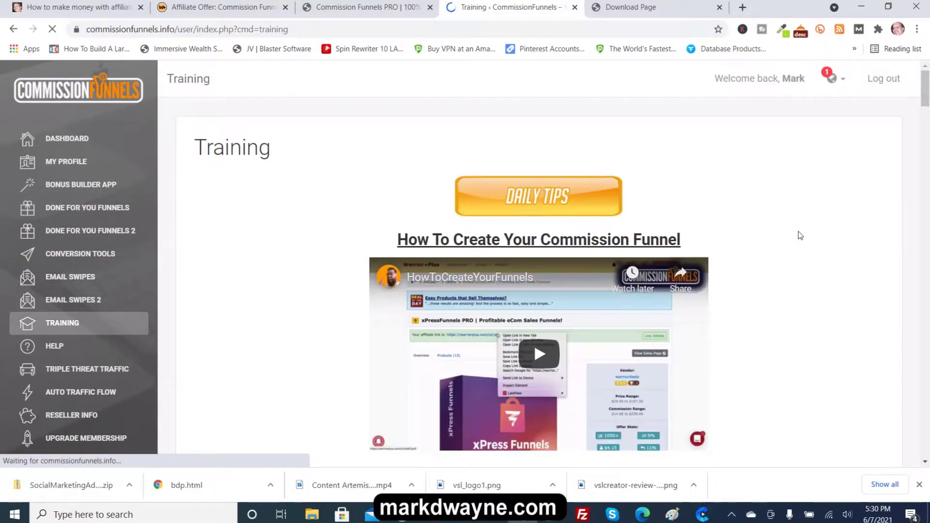
scroll(815, 208, down, 2)
scroll(815, 213, down, 12)
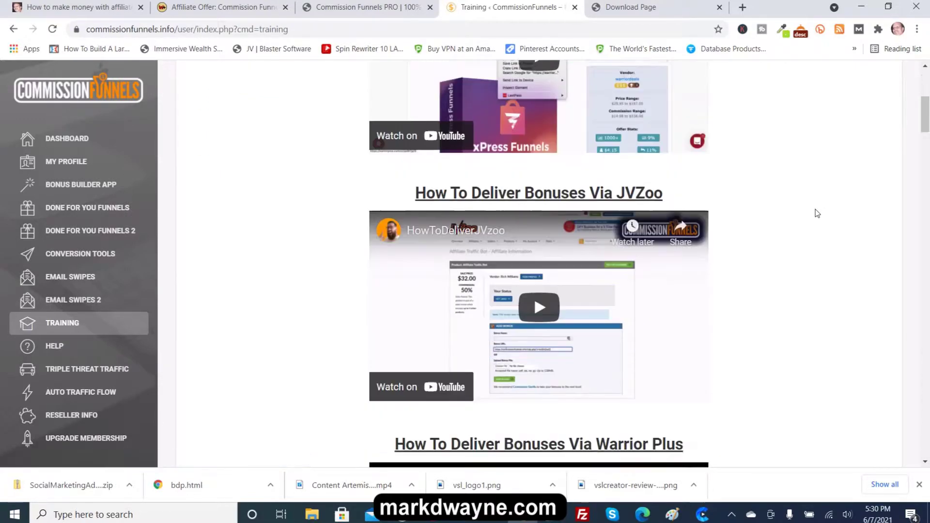
scroll(823, 237, down, 5)
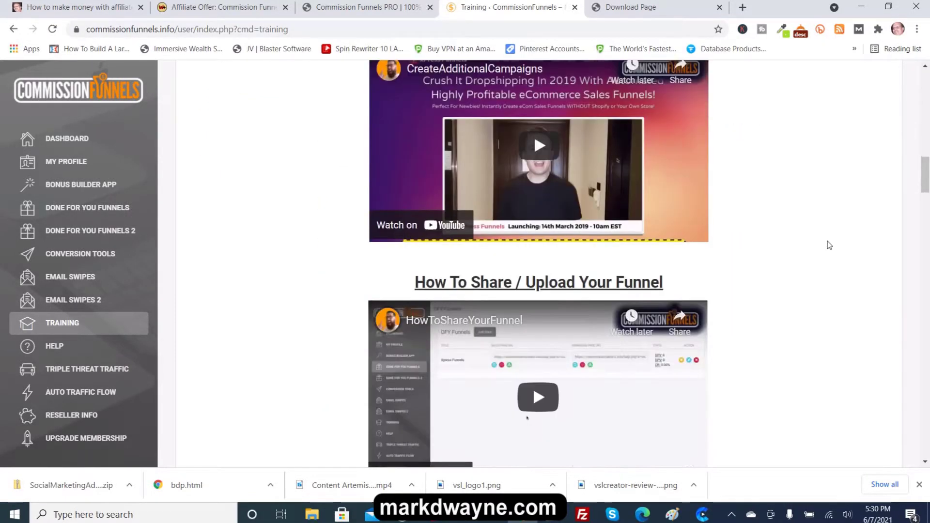
scroll(828, 246, down, 4)
scroll(830, 247, down, 15)
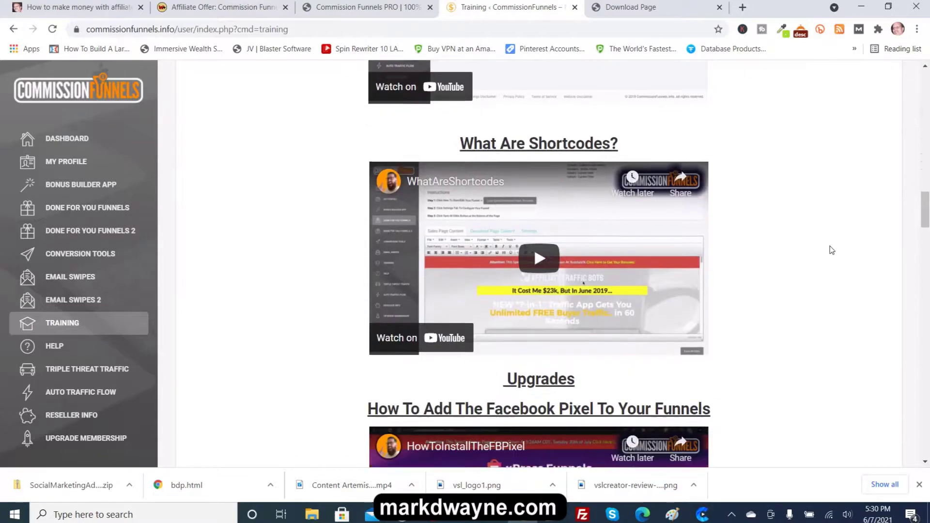
scroll(830, 250, down, 17)
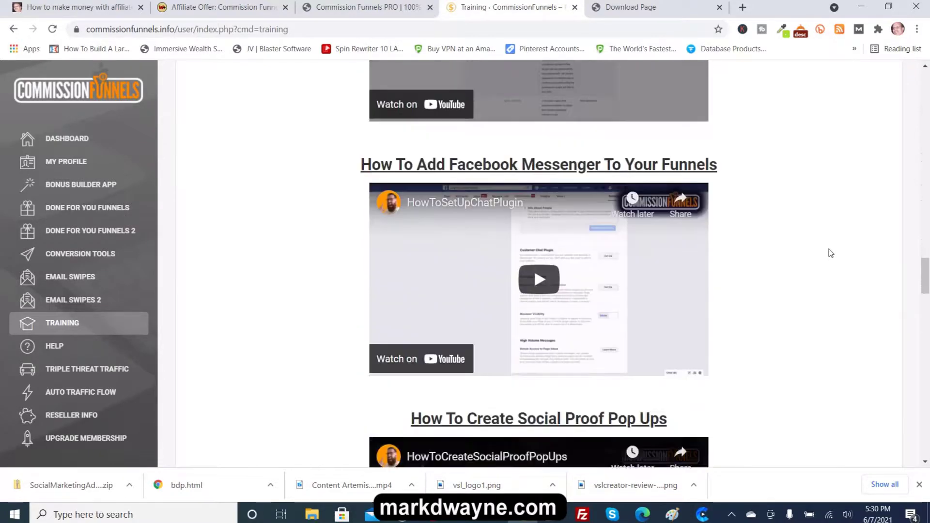
scroll(826, 280, down, 18)
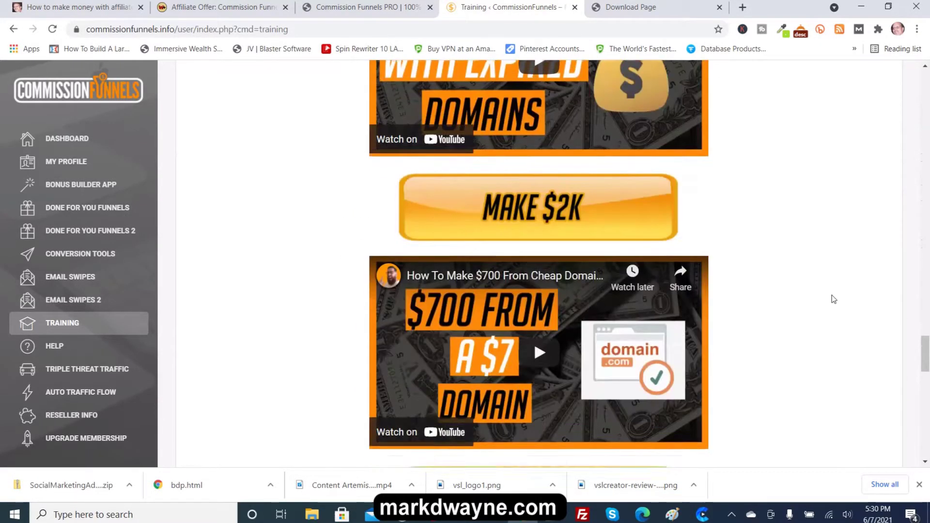
scroll(845, 373, down, 3)
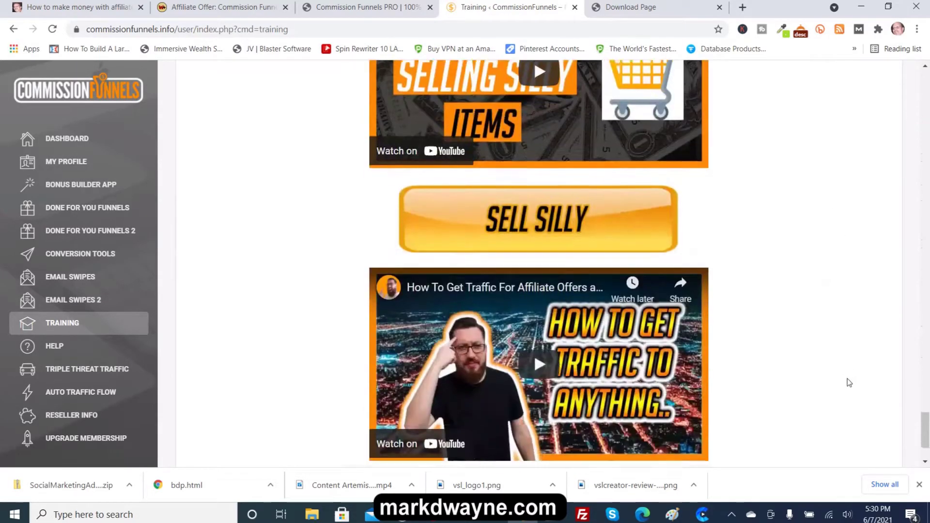
Step: Return to the top of the Training page and switch to the exported bdp.html Download Page
scroll(845, 381, up, 12)
scroll(842, 378, up, 18)
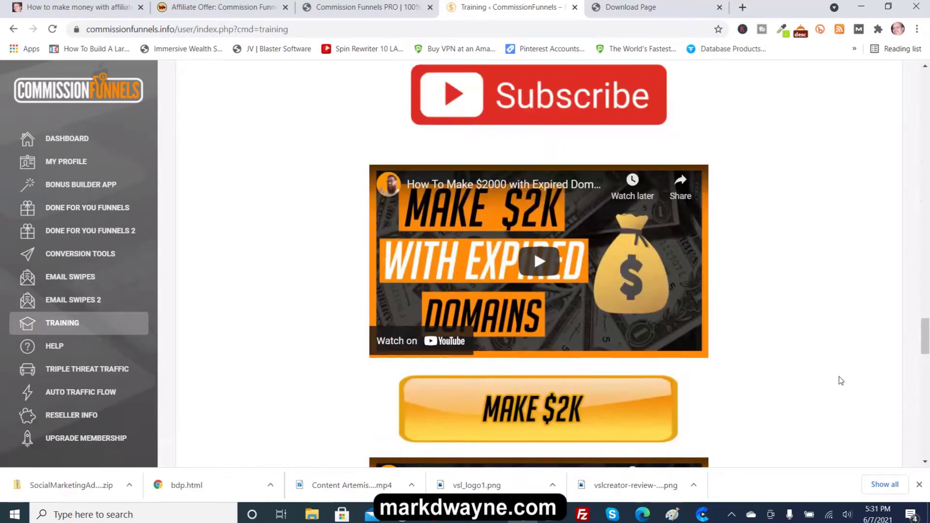
scroll(845, 376, up, 18)
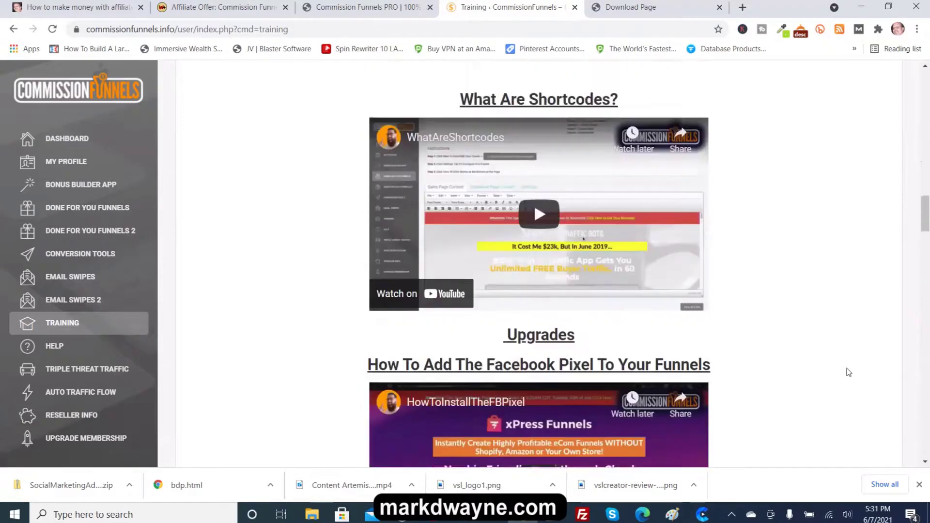
scroll(839, 371, up, 10)
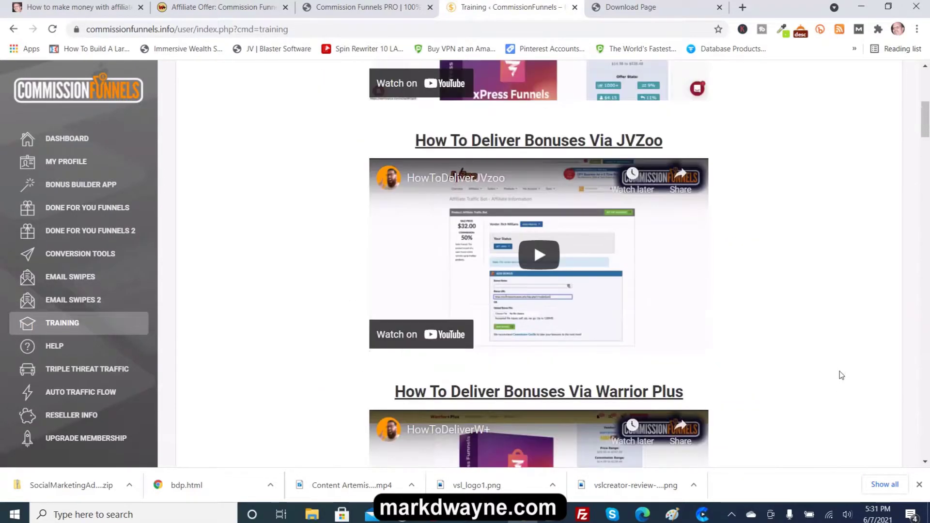
click(625, 7)
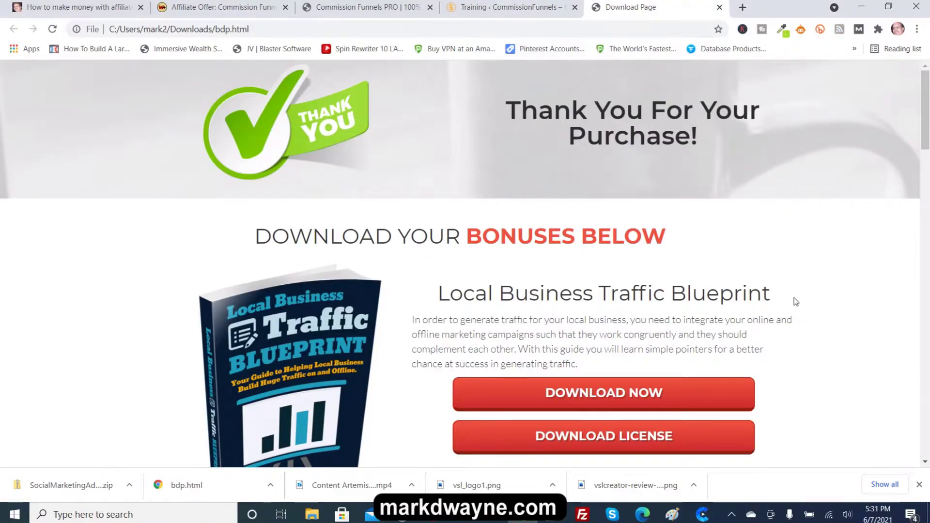
scroll(794, 300, down, 8)
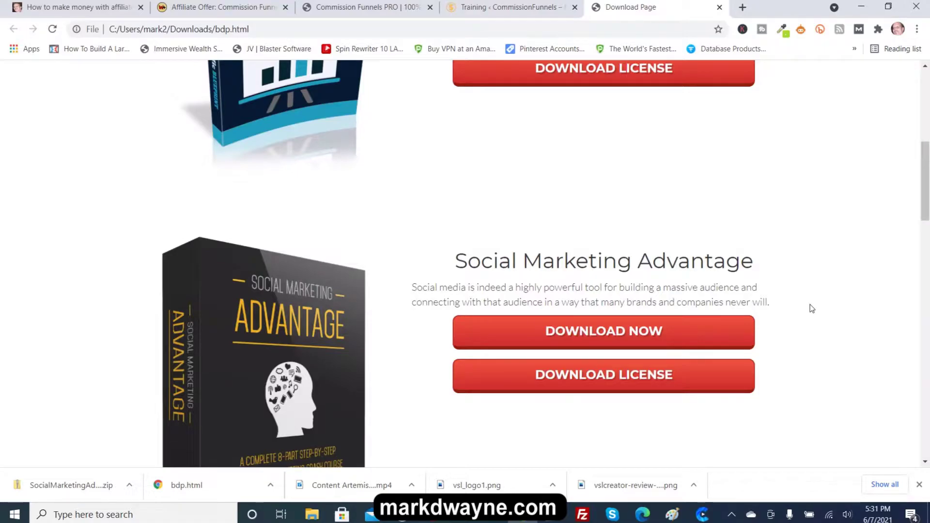
click(494, 12)
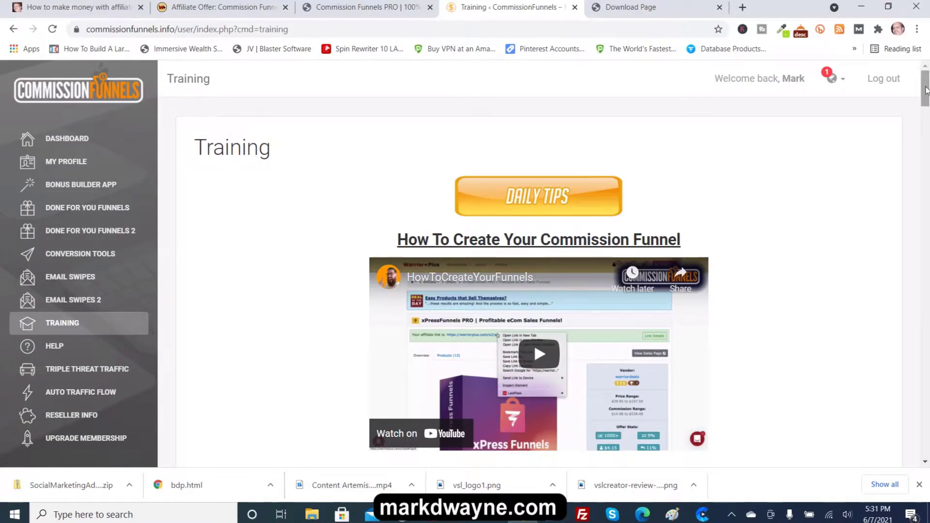
mouse_move(922, 87)
mouse_down()
mouse_move(928, 179)
mouse_move(925, 88)
mouse_up()
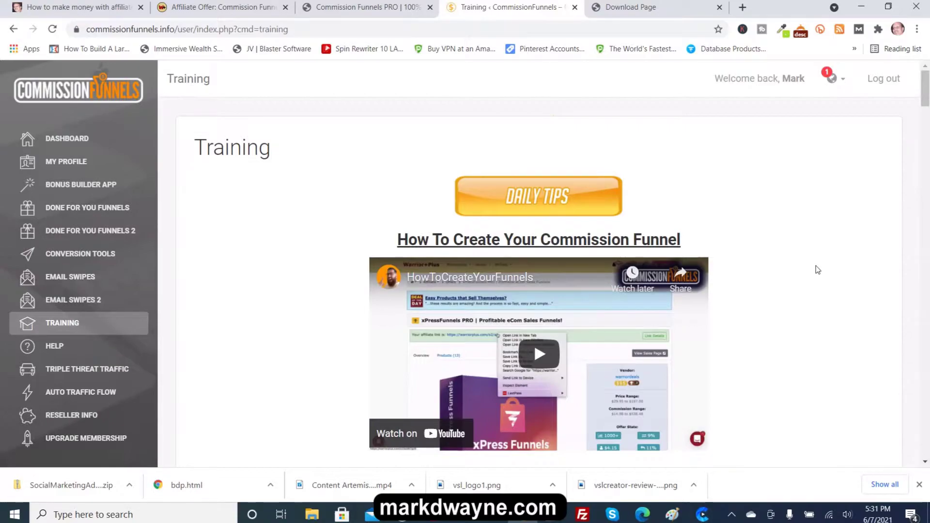
click(625, 10)
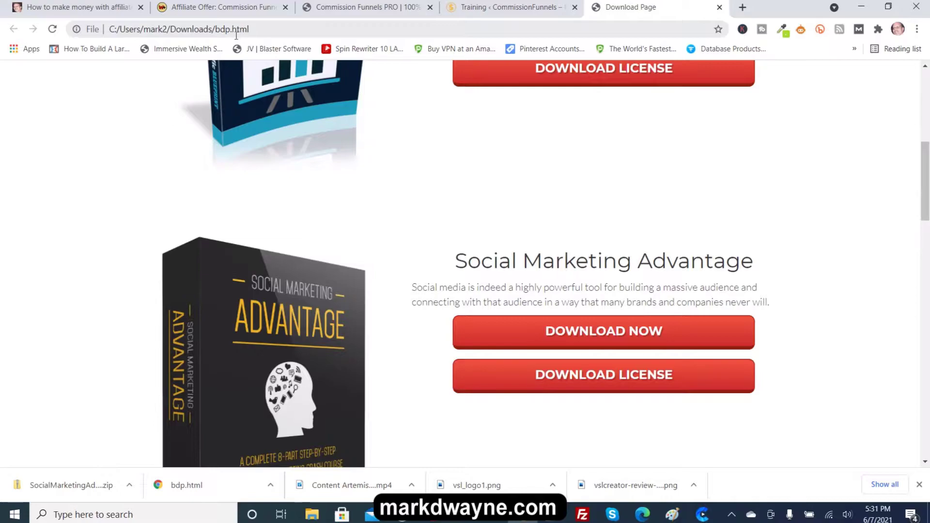
scroll(692, 222, up, 1)
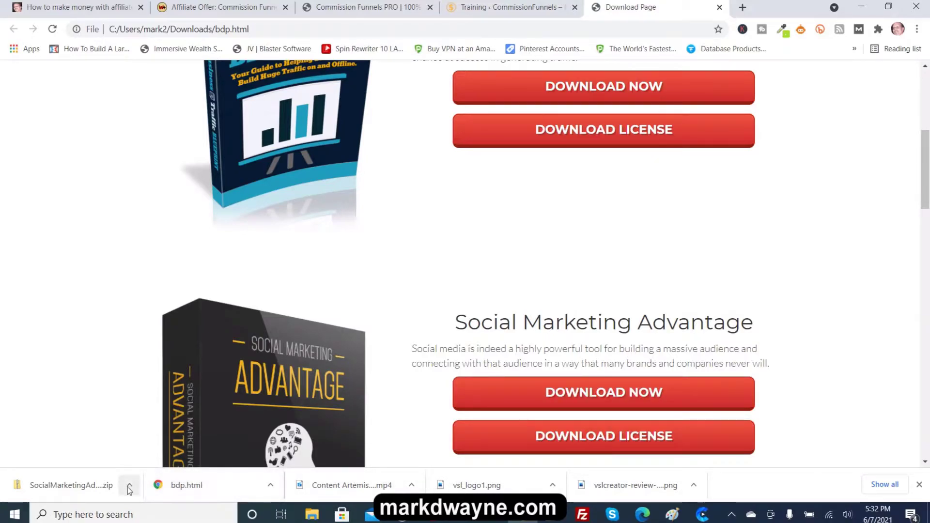
mouse_move(312, 513)
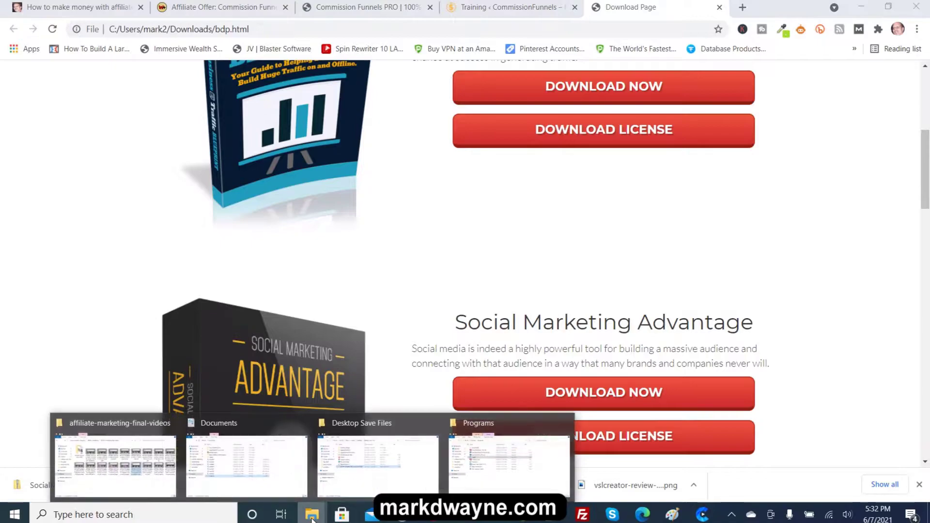
Step: Show the Downloads folder in File Explorer, listing the SocialMarketingAdvantage zip (6,661 KB) and bdp
click(118, 476)
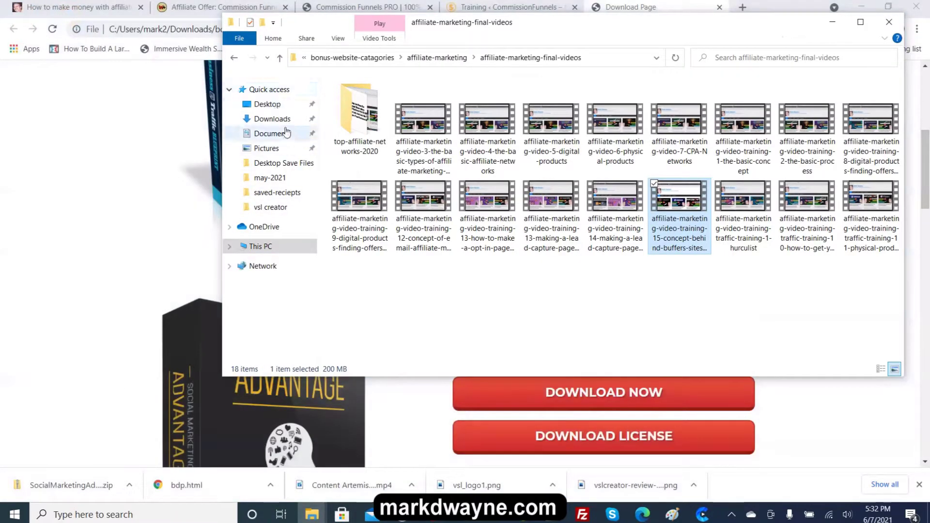
click(280, 125)
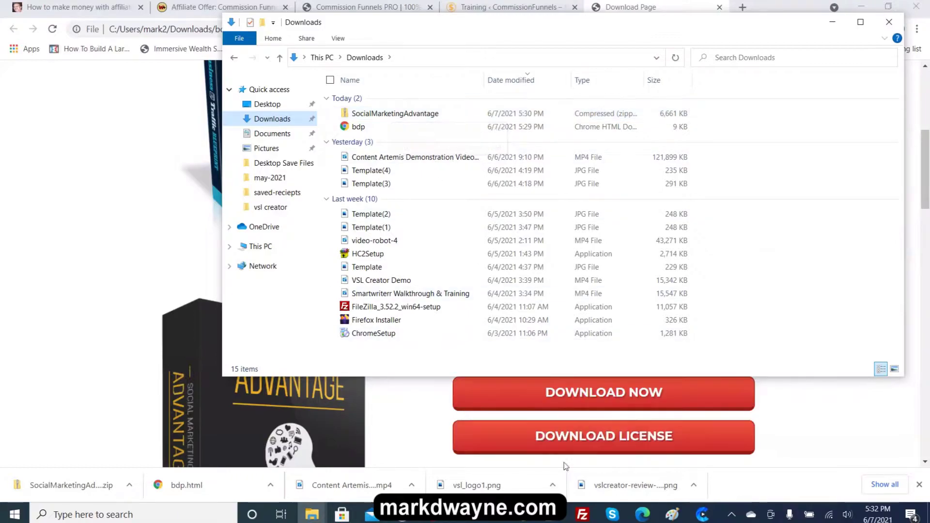
click(581, 515)
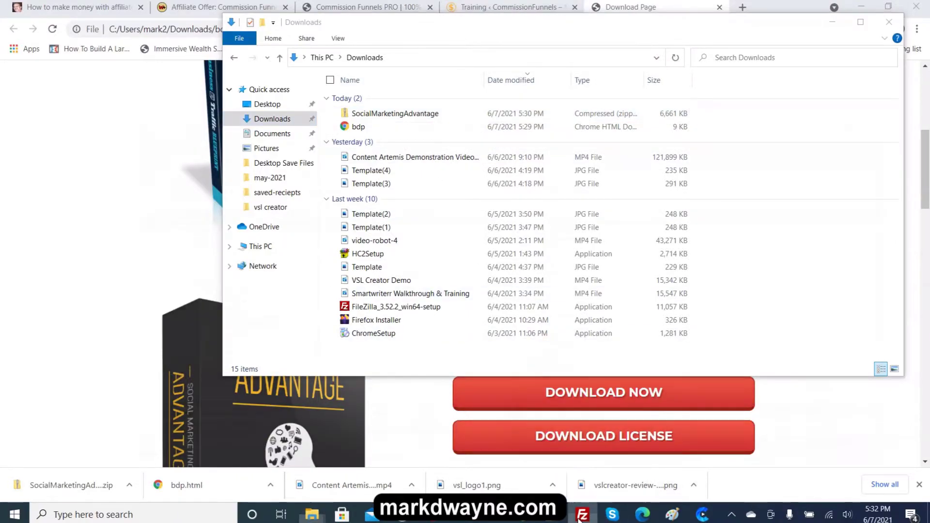
Step: Set FileZilla's local site to the Users > mark2 > Downloads folder
scroll(87, 225, up, 5)
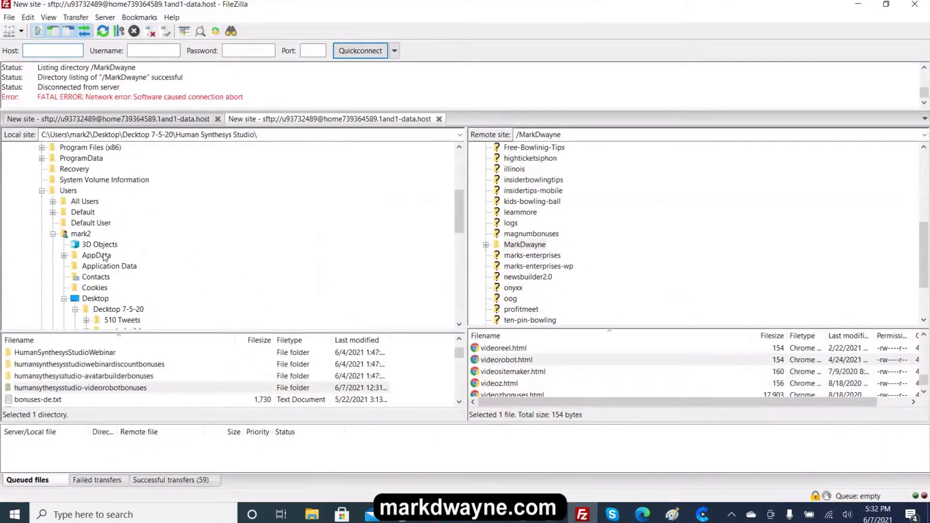
scroll(85, 218, up, 3)
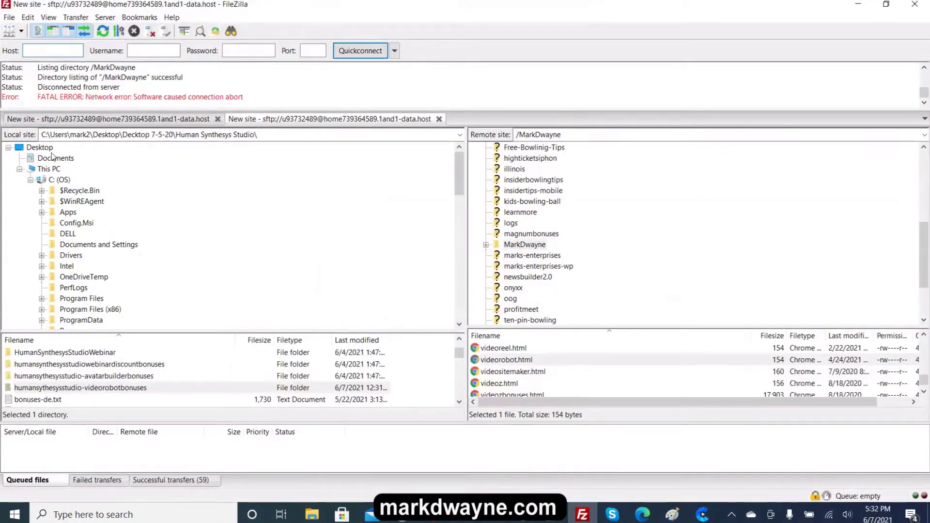
scroll(138, 220, down, 4)
scroll(139, 223, down, 12)
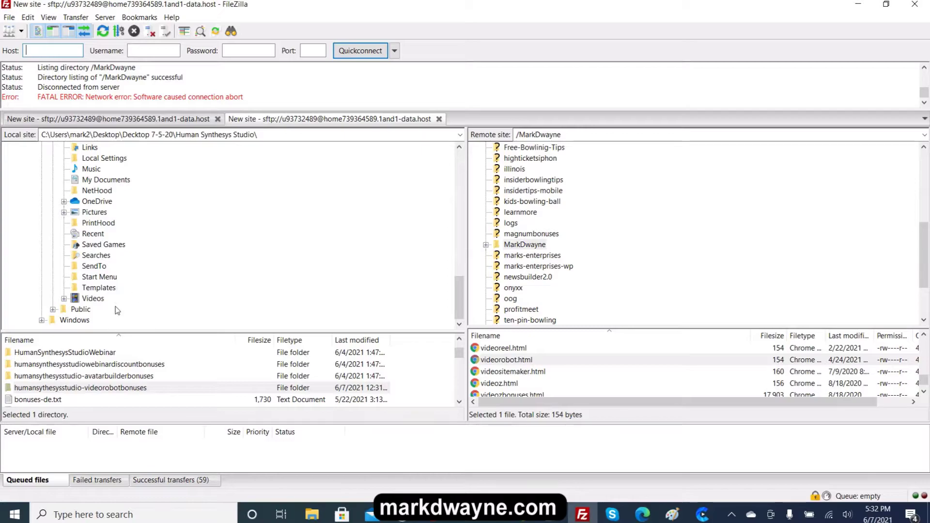
scroll(124, 289, up, 1)
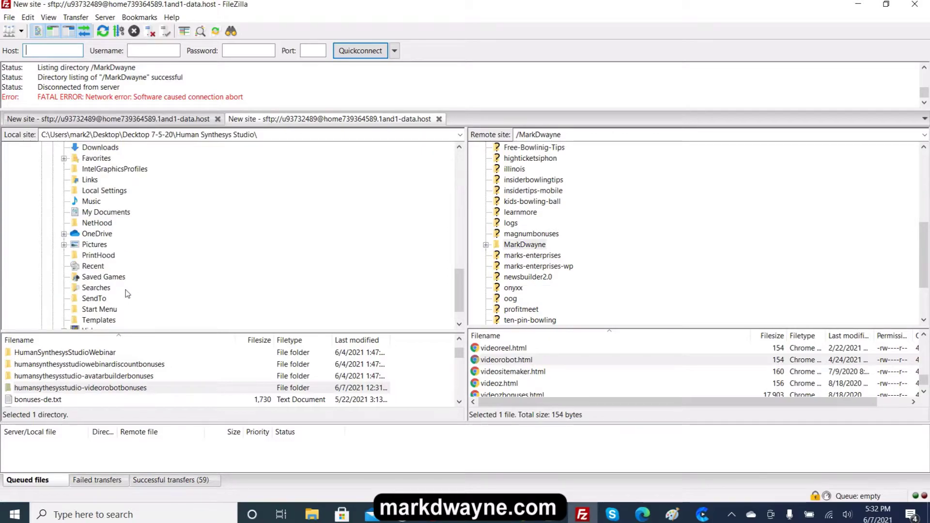
scroll(159, 289, up, 1)
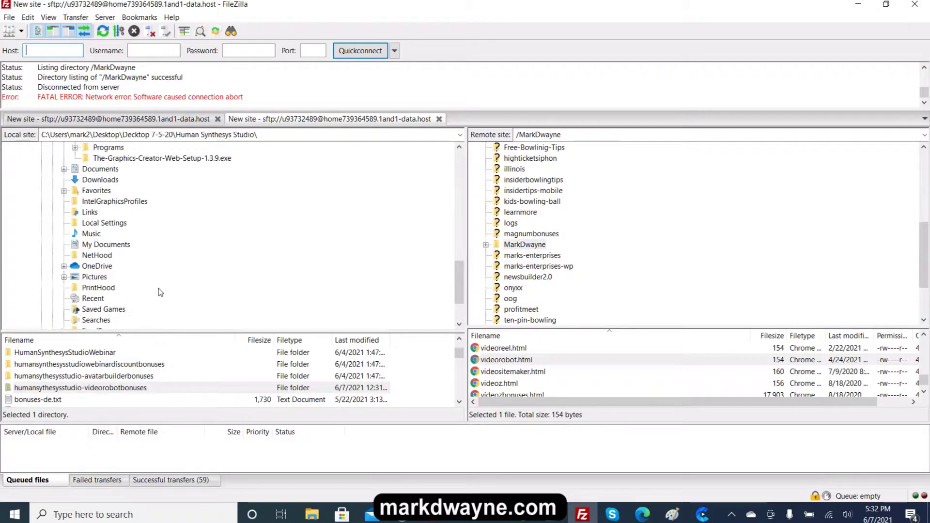
click(97, 179)
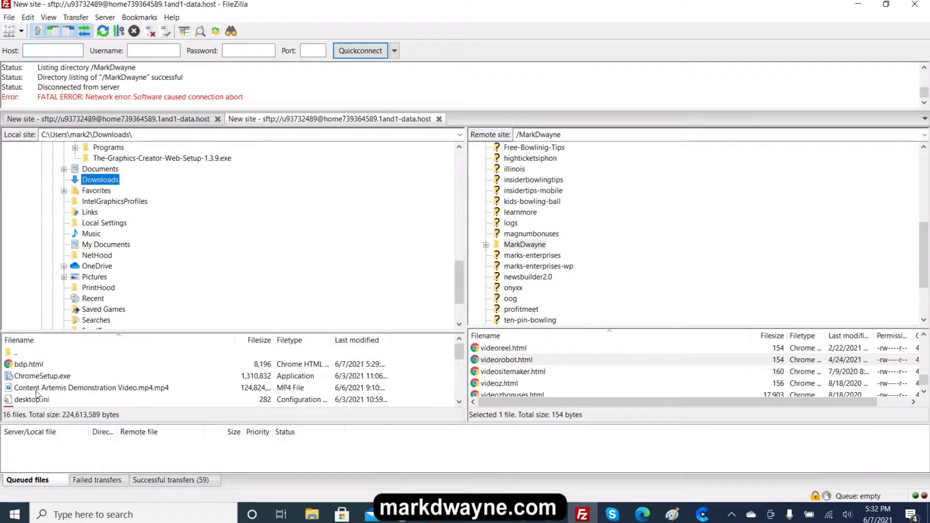
Step: Select SocialMarketingAdvantage.zip (6,819,846 bytes) in the local file list
scroll(97, 378, down, 3)
scroll(95, 377, up, 2)
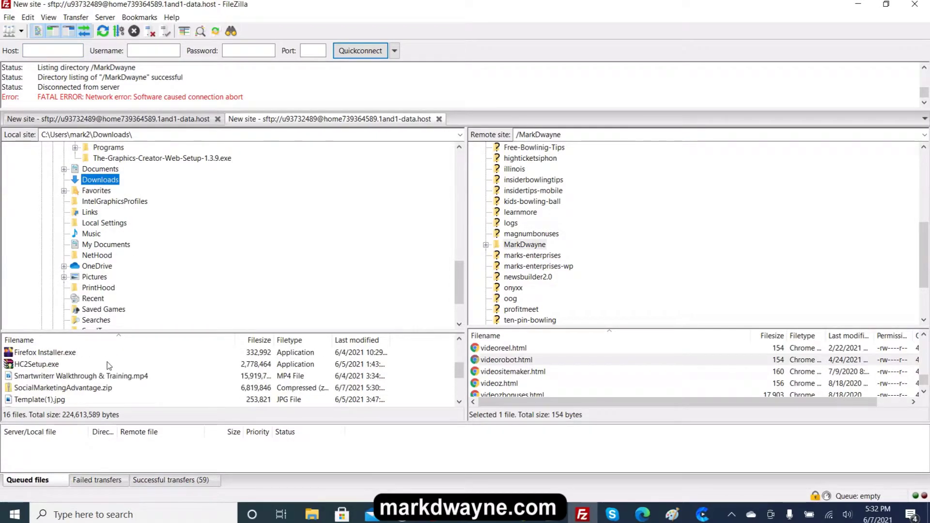
click(47, 389)
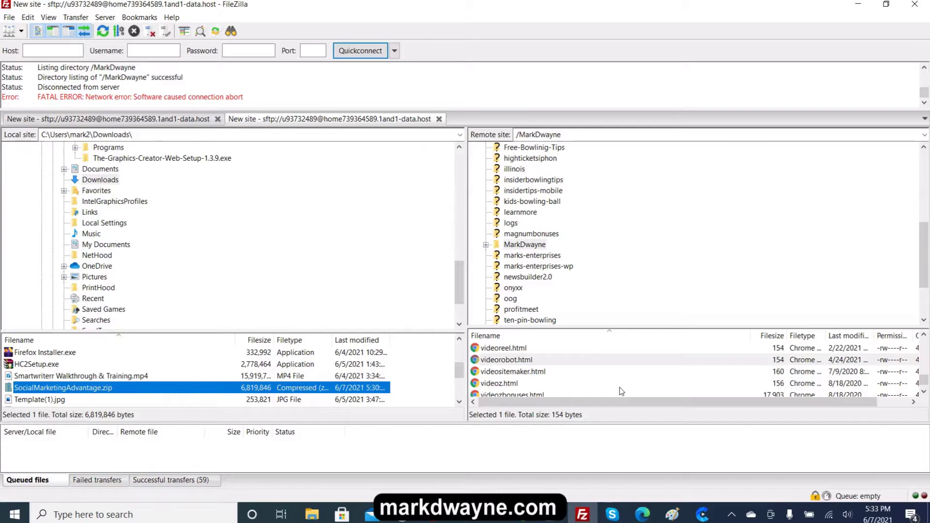
Step: Minimize FileZilla and the Downloads window to reveal Chrome's bdp.html bonus page
click(859, 7)
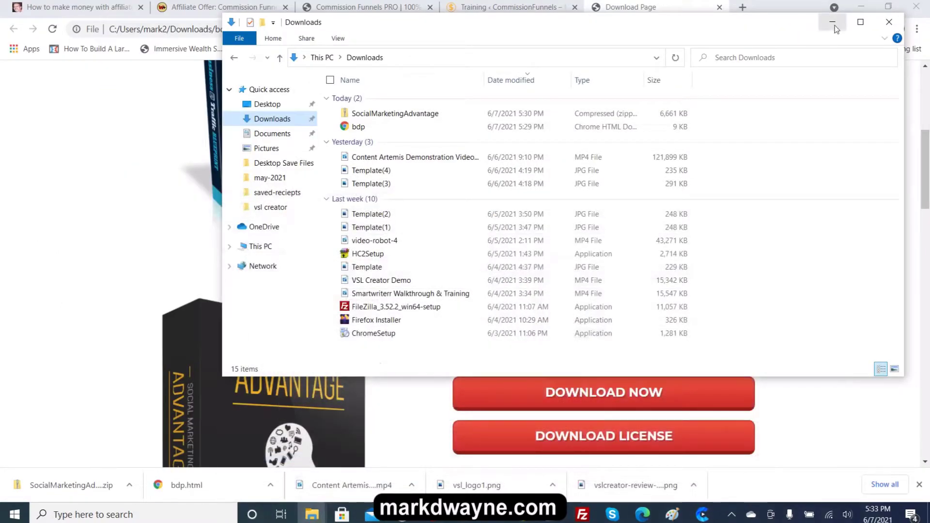
click(831, 23)
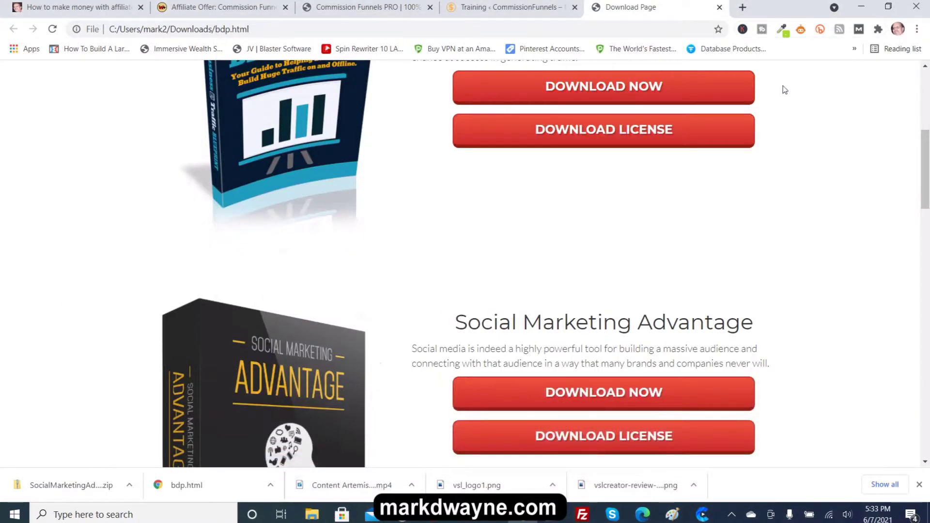